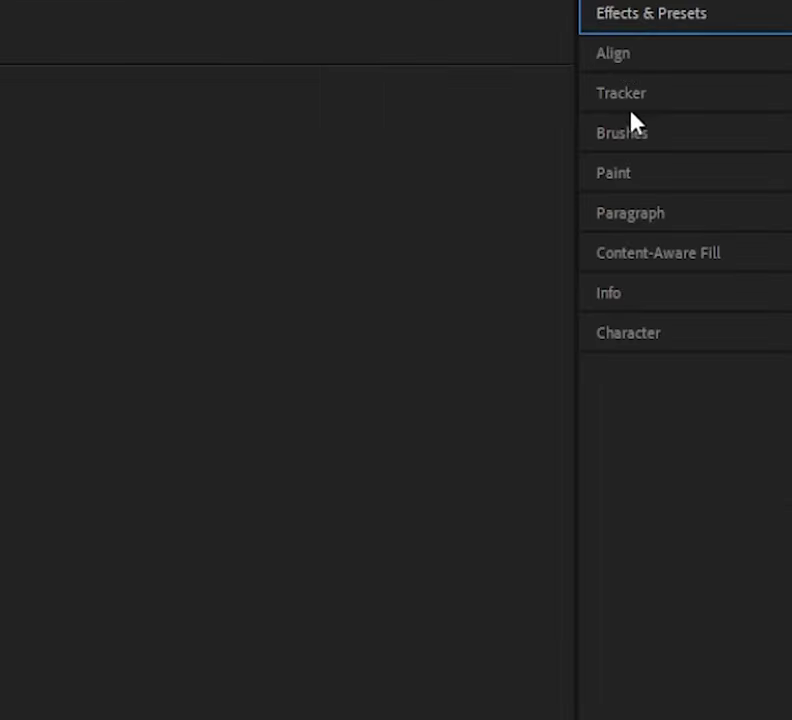
# Start Stabilize Motion on the church image sequence and enlarge Track Point 1's search and feature regions
pyautogui.click(631, 97)
pyautogui.click(754, 170)
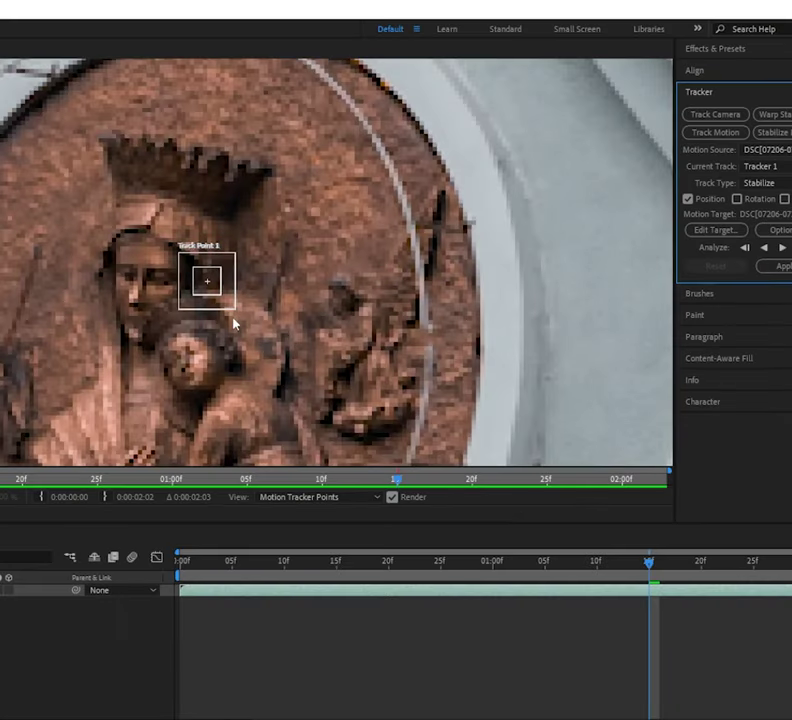
pyautogui.scroll(-2, 236, 323)
pyautogui.moveTo(214, 286); pyautogui.dragTo(257, 338)
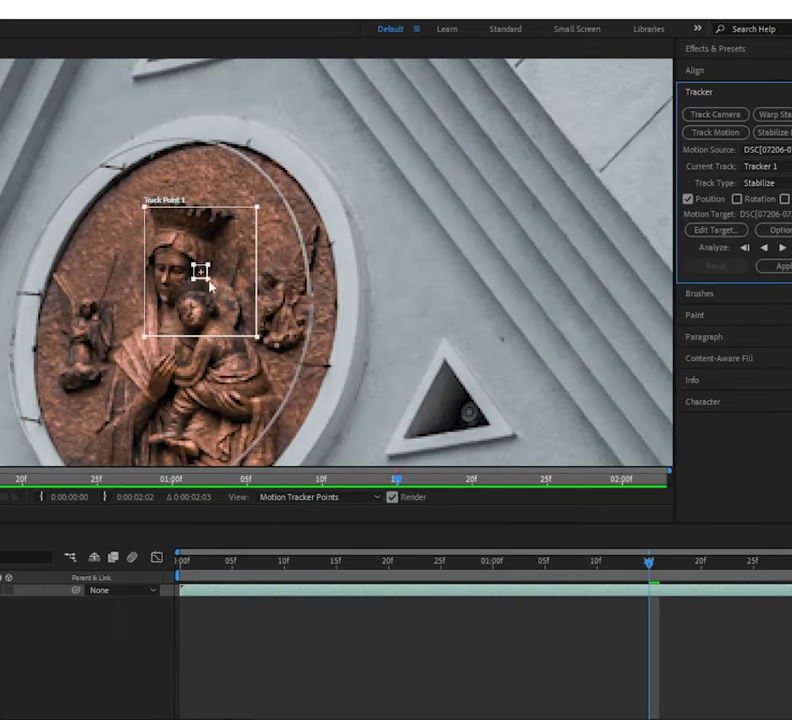
pyautogui.moveTo(208, 279); pyautogui.dragTo(226, 300)
# Place the track point over the relief figure's face on the first frame and analyze the motion forward
pyautogui.click(186, 566)
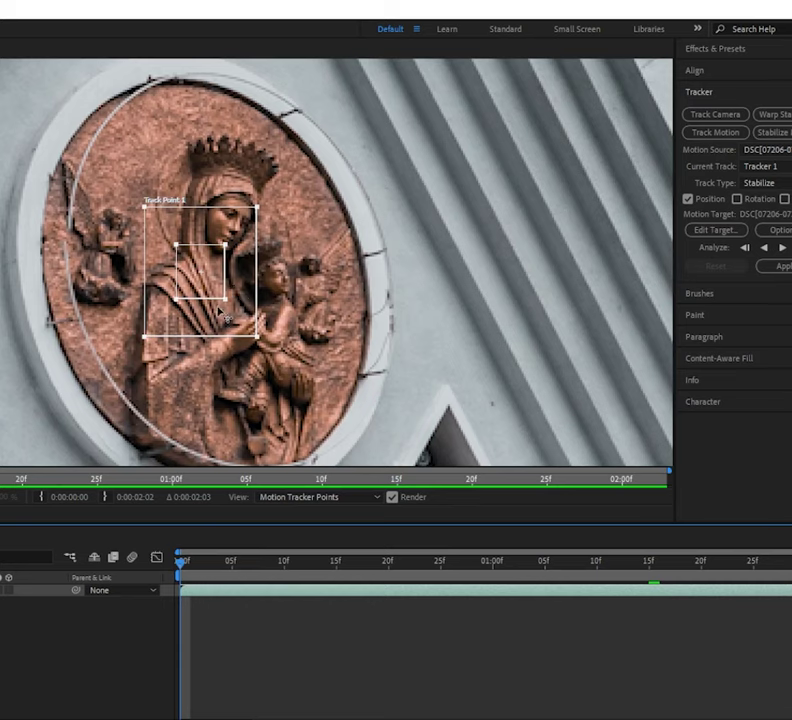
pyautogui.moveTo(238, 316); pyautogui.dragTo(299, 297)
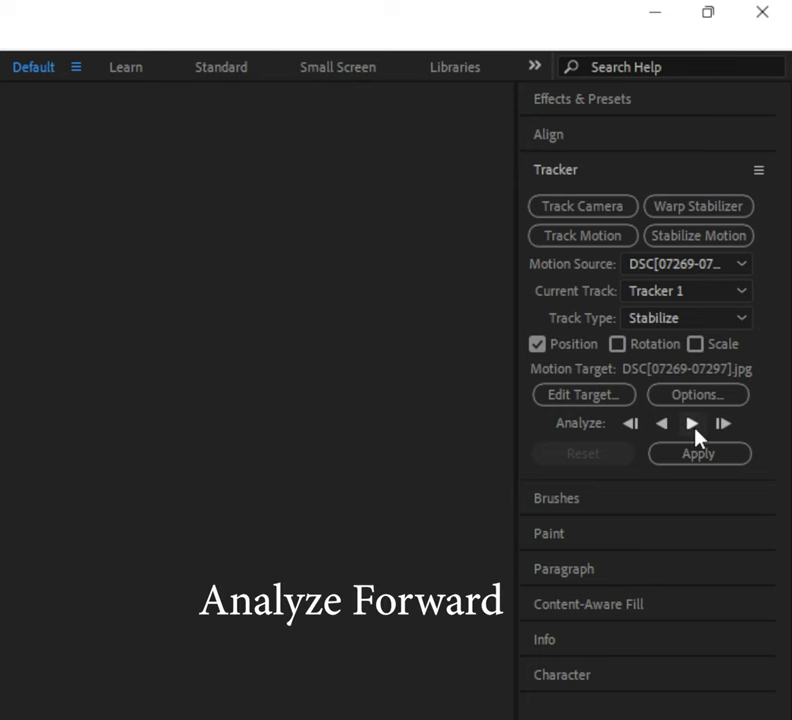
pyautogui.click(693, 424)
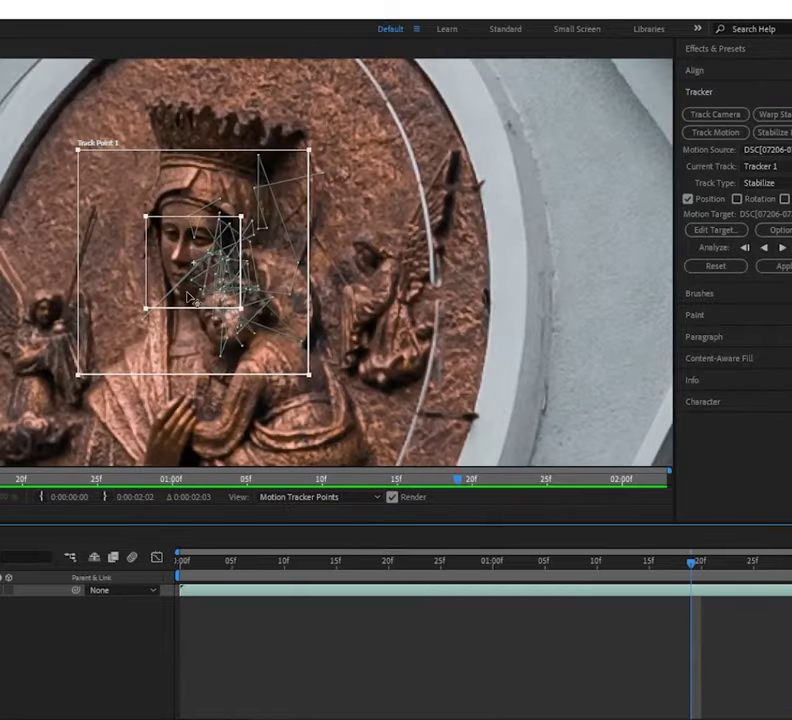
# Correct the track point's position on the face from 1:19 through 1:21 and analyze forward from there
pyautogui.moveTo(182, 344); pyautogui.dragTo(168, 339)
pyautogui.click(700, 566)
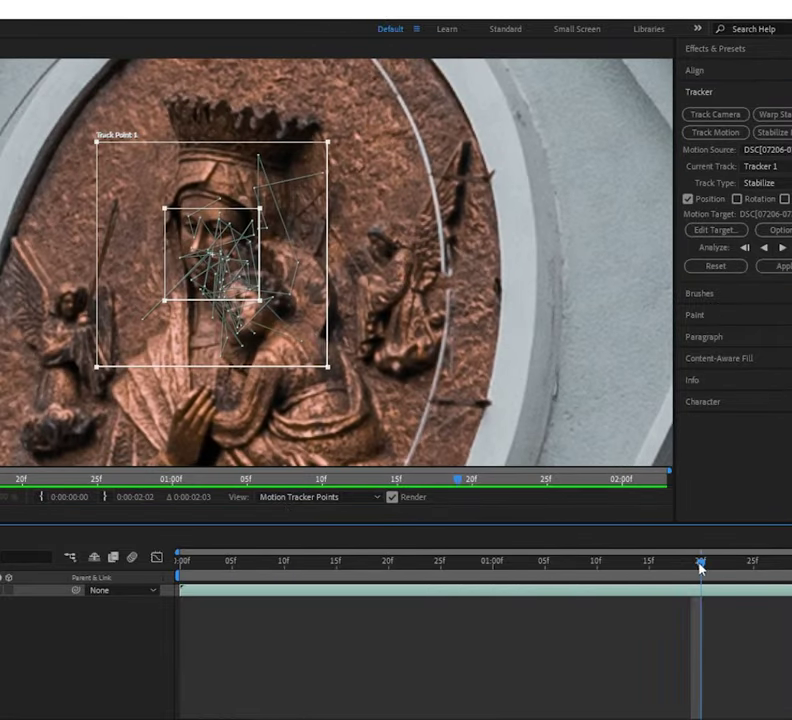
pyautogui.moveTo(700, 567); pyautogui.dragTo(712, 565)
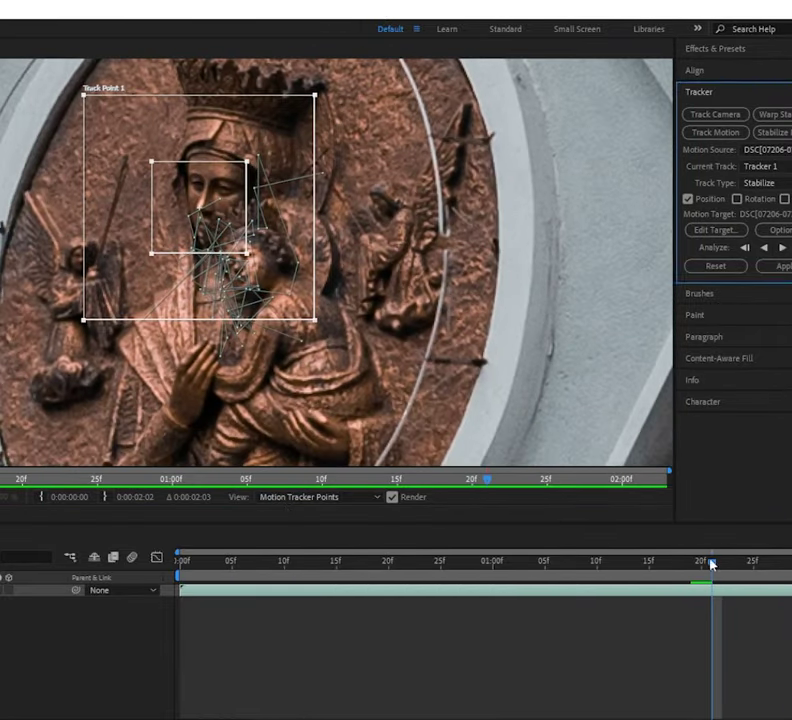
pyautogui.click(781, 248)
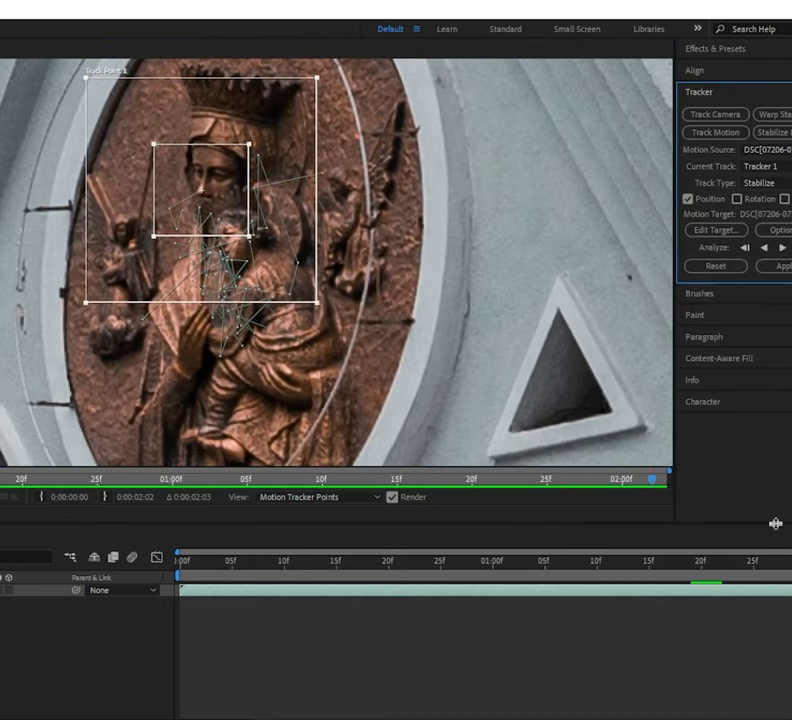
# Analyze the motion backward from 1:19 and reposition the drifting track point around 1:07
pyautogui.click(692, 565)
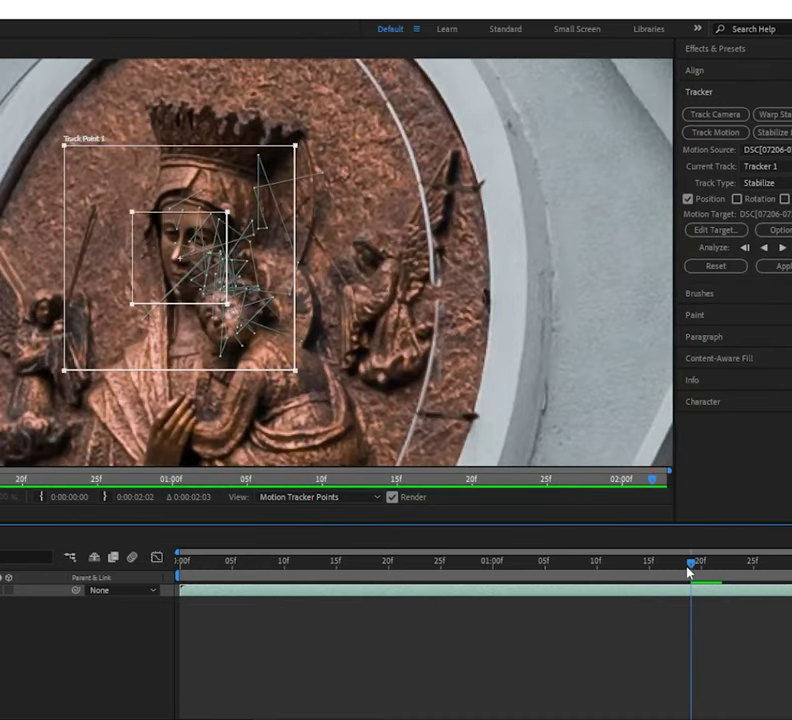
pyautogui.click(764, 248)
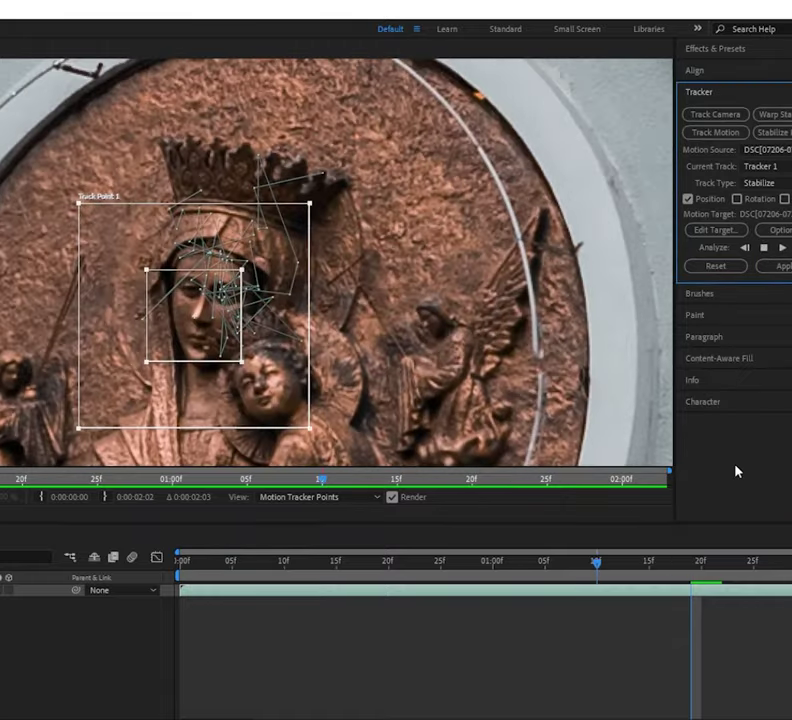
pyautogui.moveTo(248, 364); pyautogui.dragTo(247, 358)
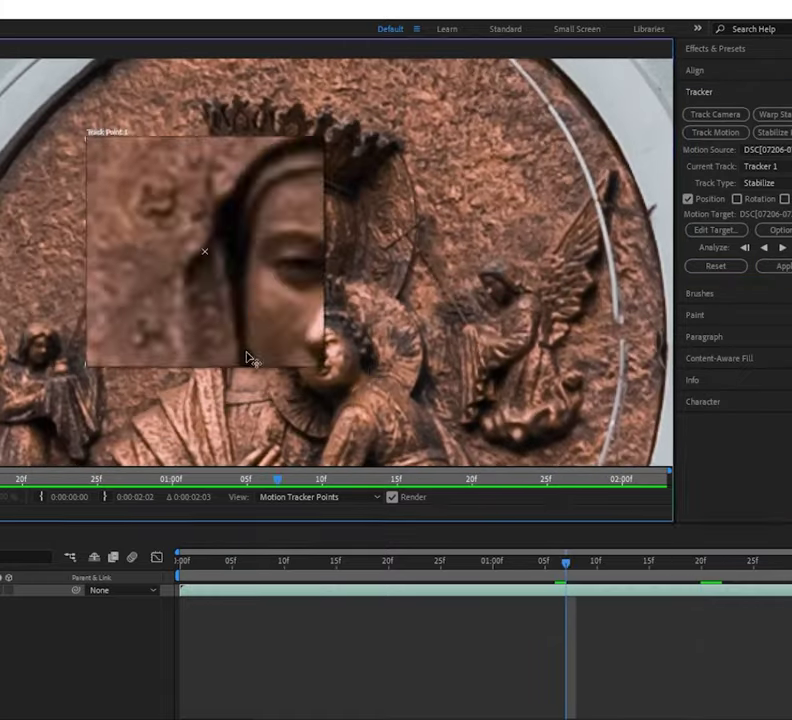
# Recentre the track point on the relief's face at 1:02, analyze backward again and check the earlier frames
pyautogui.moveTo(566, 564); pyautogui.dragTo(514, 566)
pyautogui.click(275, 342)
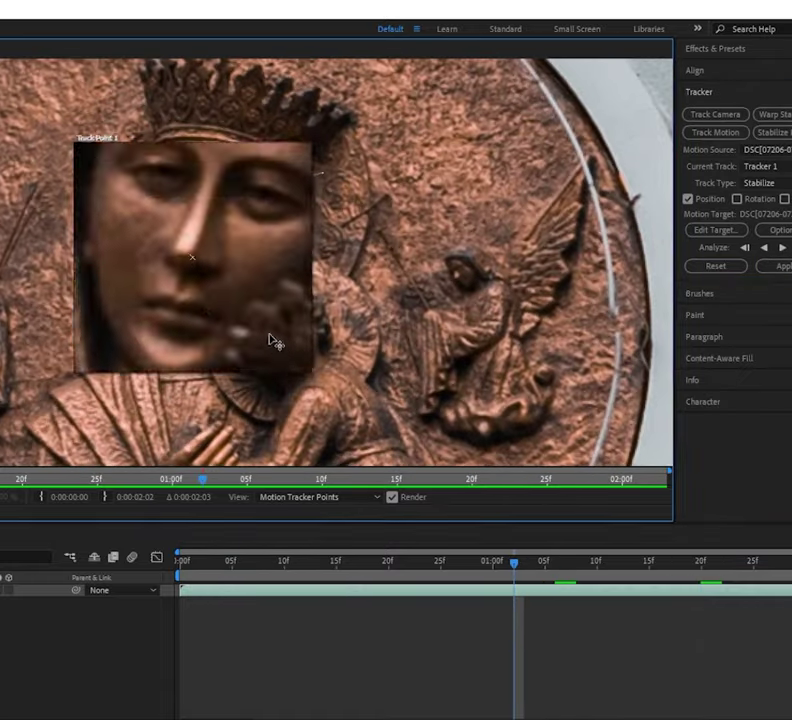
pyautogui.click(764, 247)
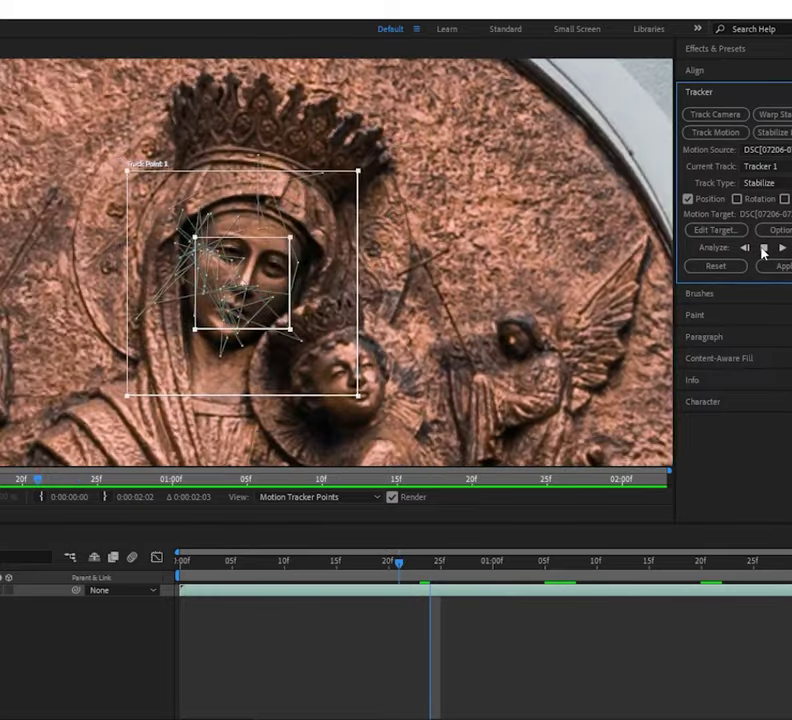
pyautogui.click(764, 249)
pyautogui.moveTo(349, 567); pyautogui.dragTo(231, 567)
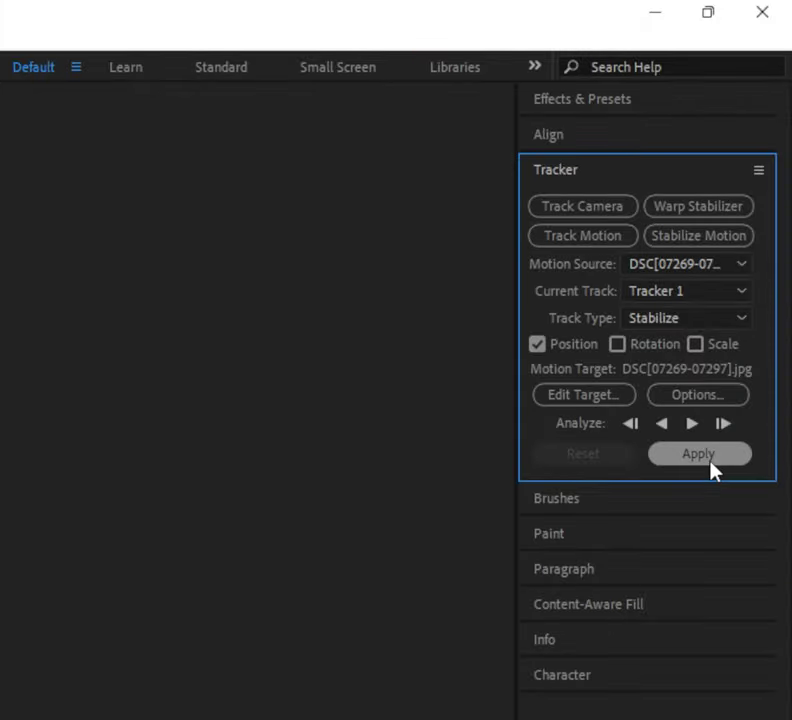
# Apply the stabilization to the X and Y dimensions and preview the composition
pyautogui.click(711, 468)
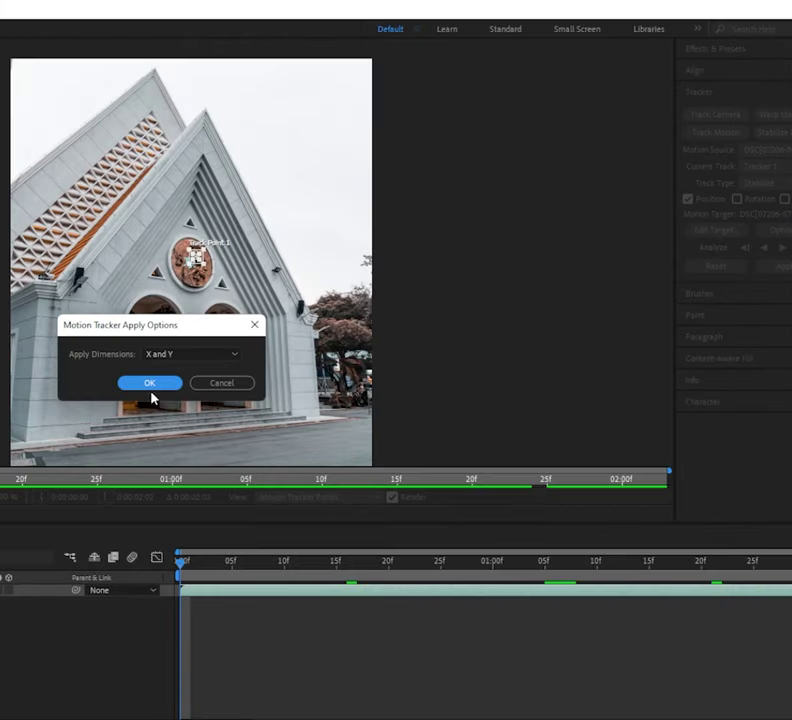
pyautogui.click(150, 384)
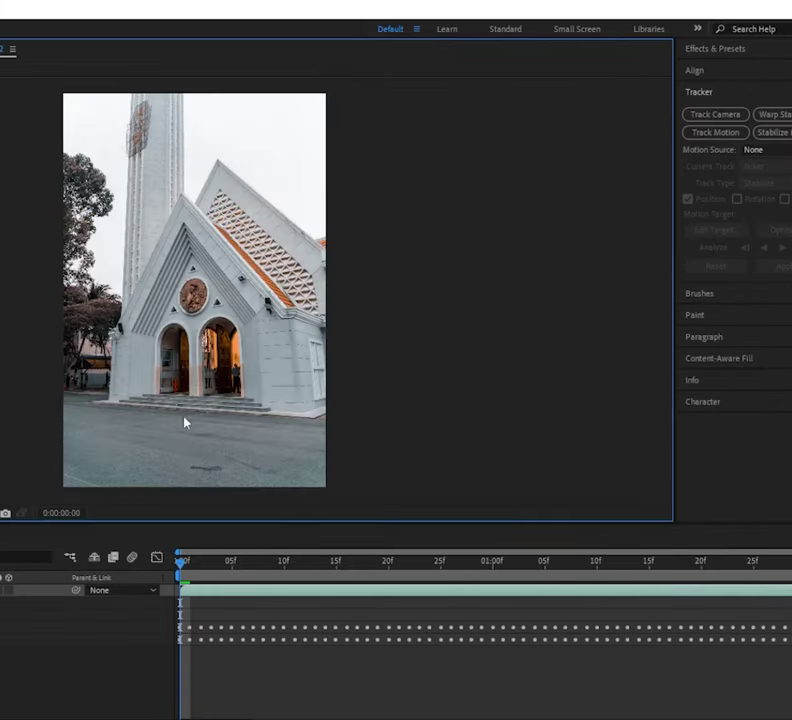
pyautogui.click(199, 566)
pyautogui.press('space')
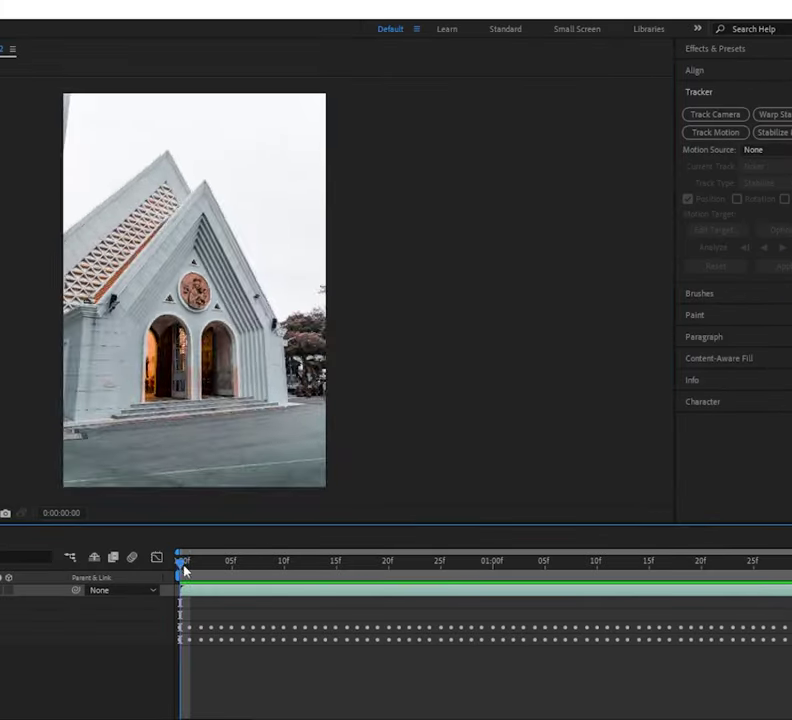
pyautogui.rightClick(385, 589)
pyautogui.click(430, 511)
pyautogui.click(80, 378)
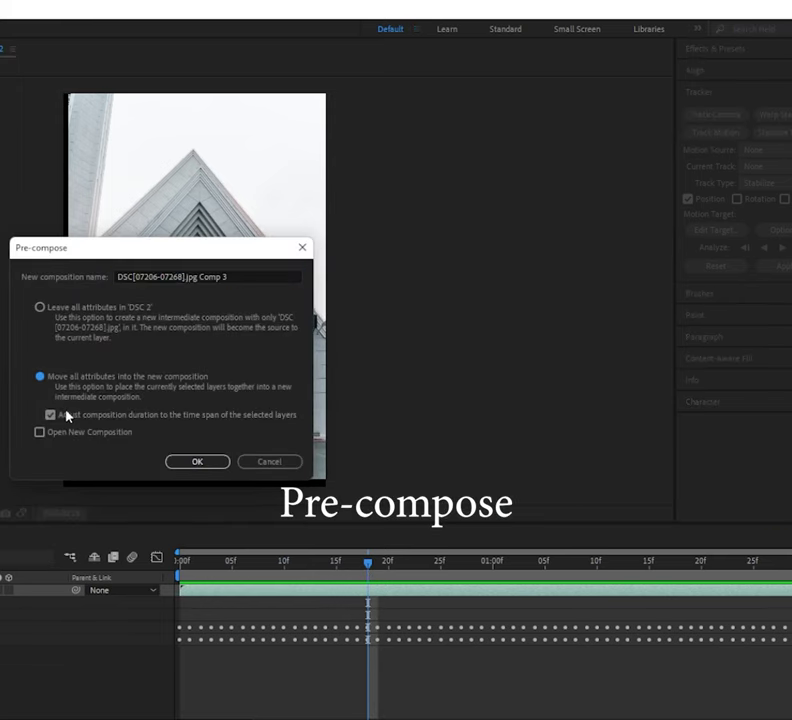
pyautogui.click(198, 466)
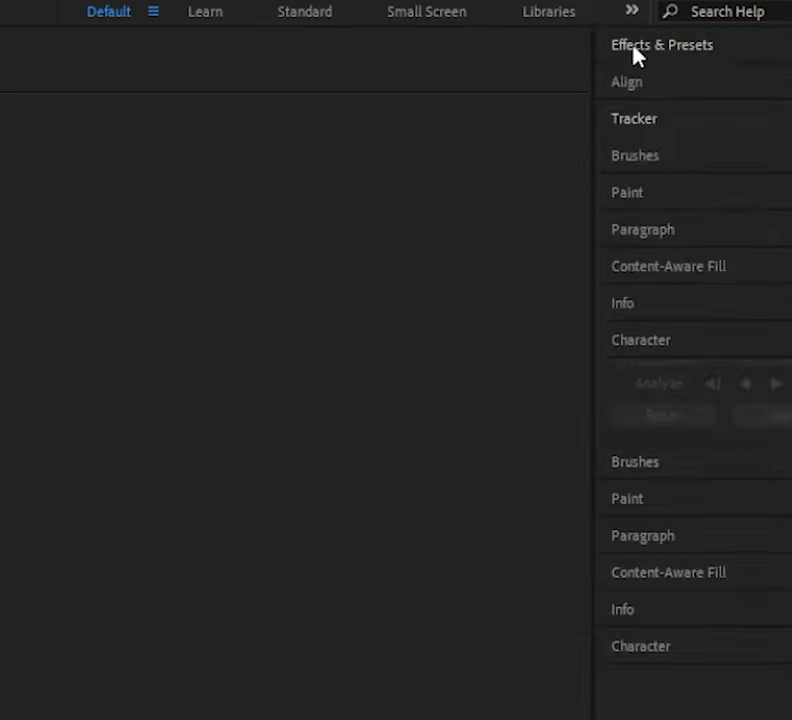
# Find the Warp Stabilizer effect with the search term "stab" and apply it to the pre-composed layer
pyautogui.click(700, 51)
pyautogui.click(662, 76)
pyautogui.write('stab')
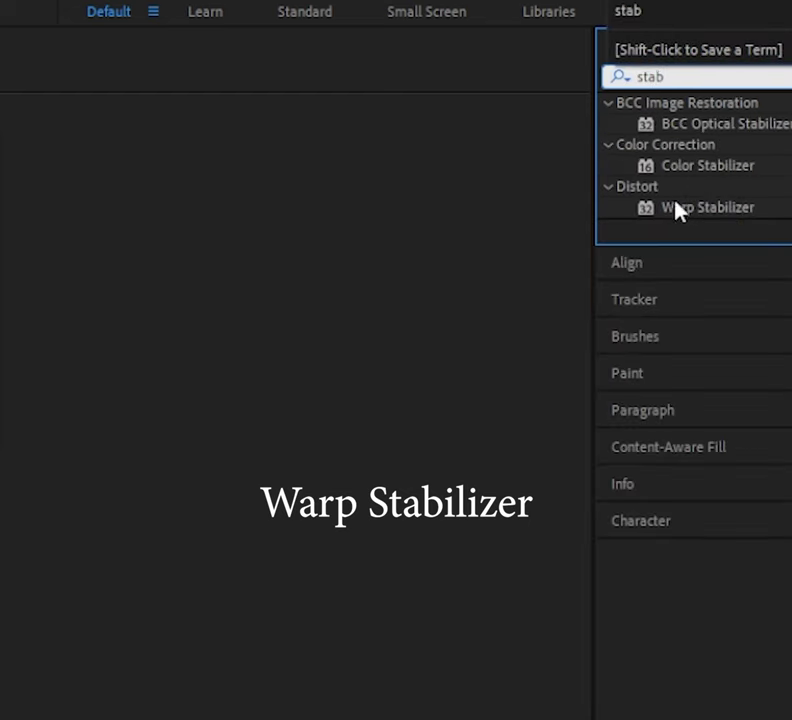
pyautogui.moveTo(674, 207); pyautogui.dragTo(217, 593)
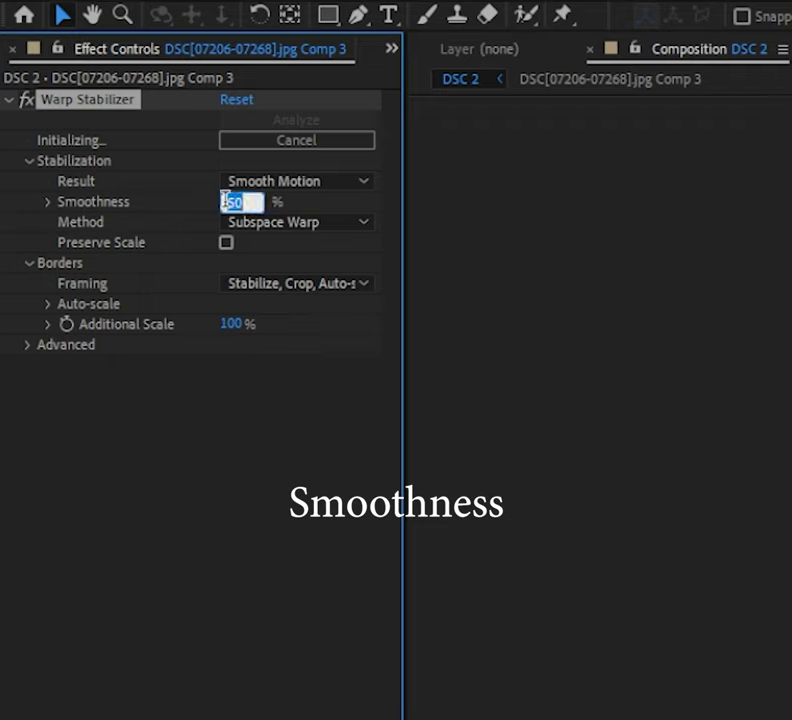
# Set the Warp Stabilizer's Smoothness to 20% and preview the stabilized result
pyautogui.click(229, 201)
pyautogui.write('20')
pyautogui.press('Return')
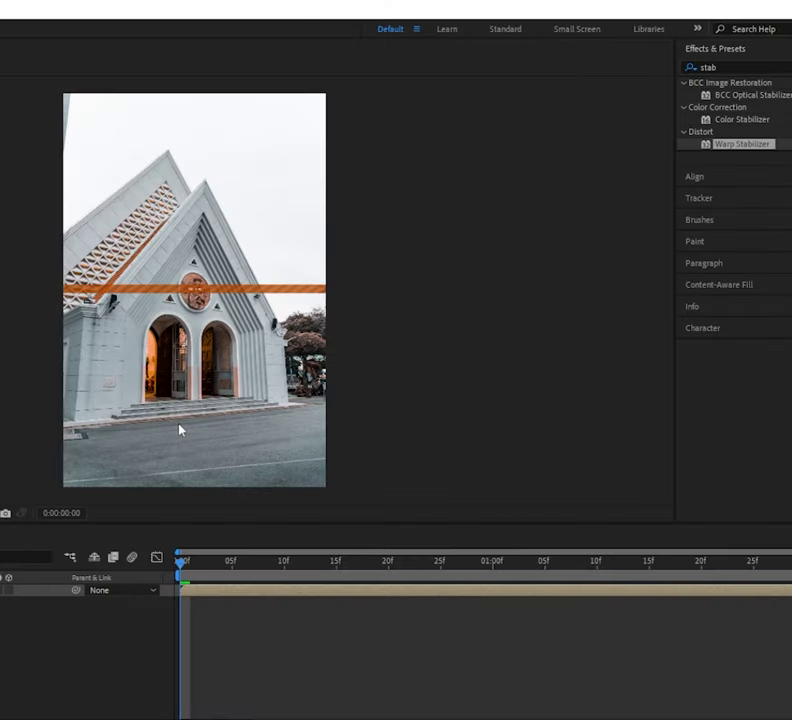
pyautogui.moveTo(268, 572); pyautogui.dragTo(351, 568)
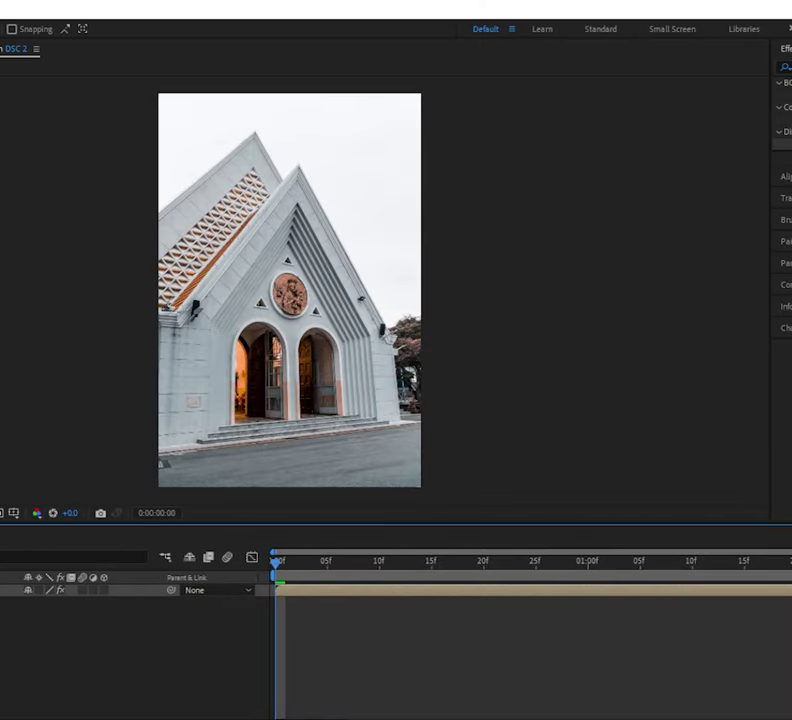
pyautogui.press('space')
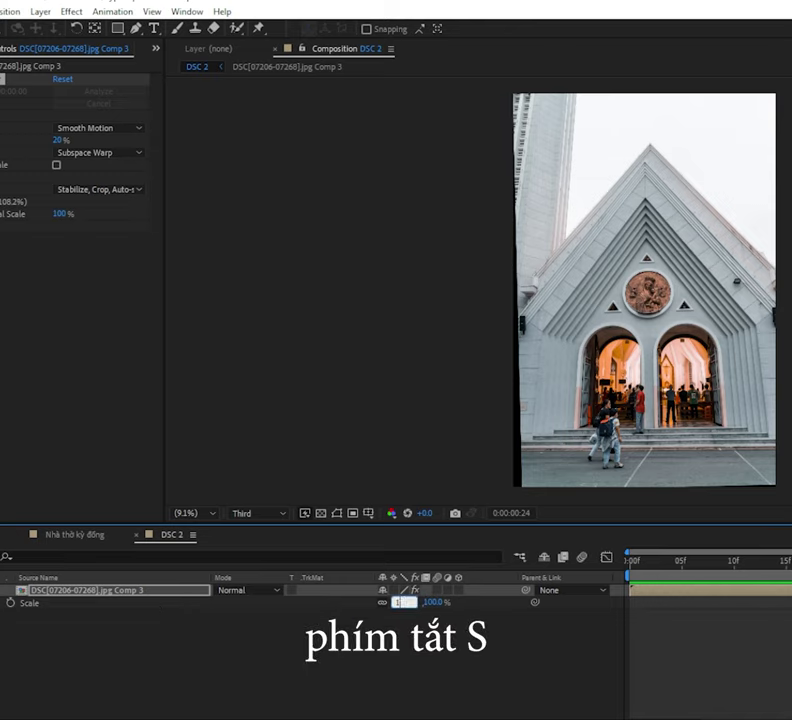
# Scale the pre-composed layer to 107% to cover the black borders and preview the composition
pyautogui.press('Return')
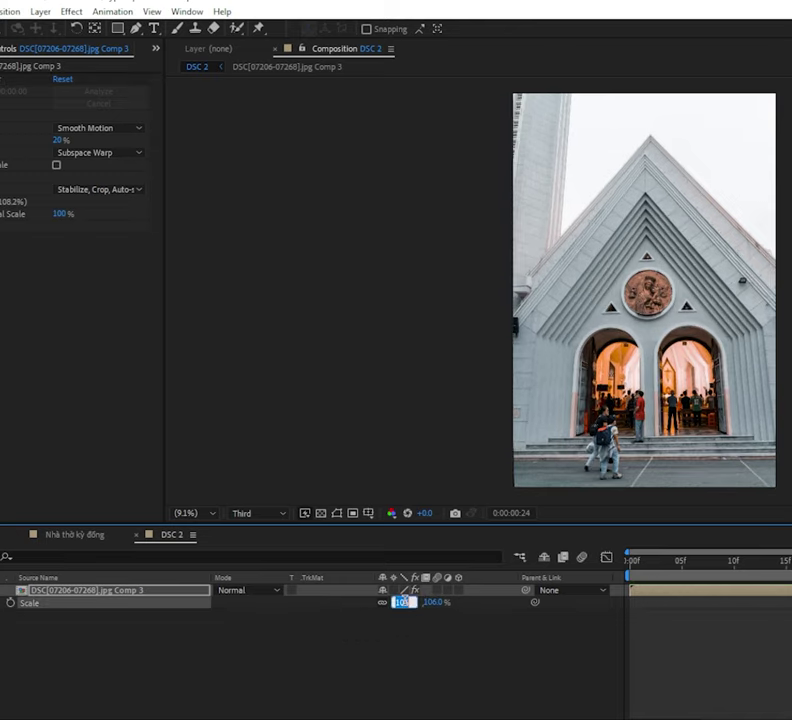
pyautogui.press('space')
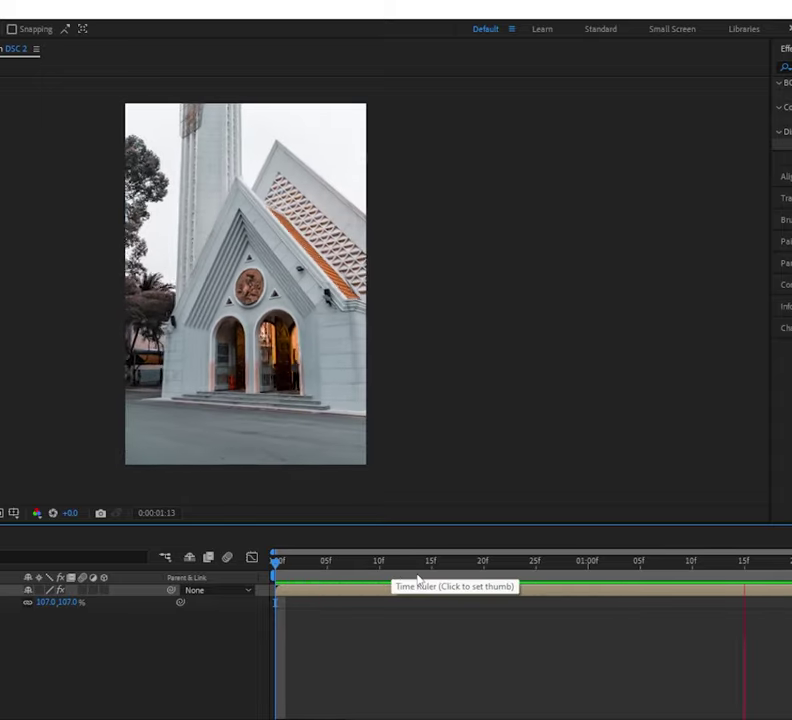
pyautogui.rightClick(313, 596)
pyautogui.click(366, 508)
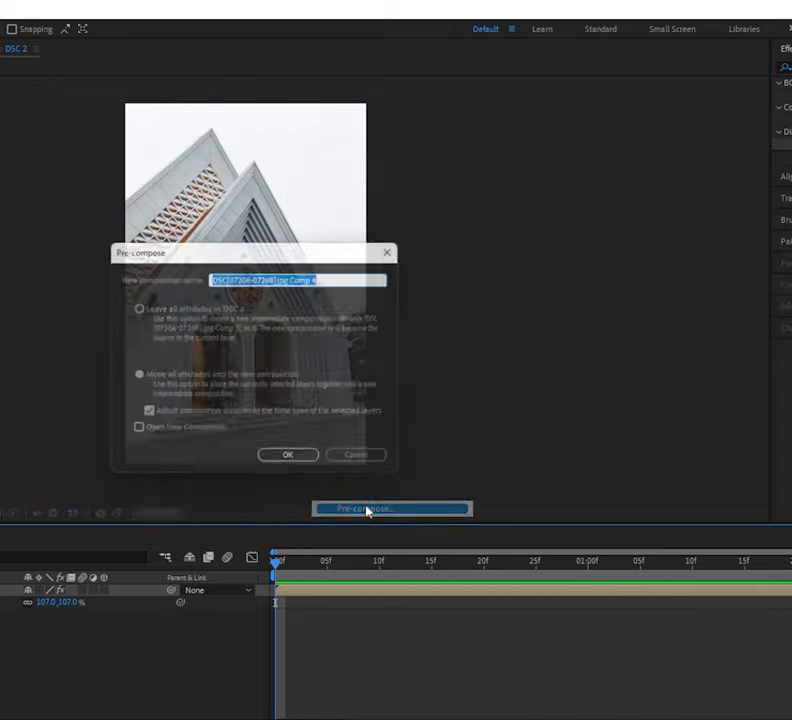
pyautogui.click(292, 461)
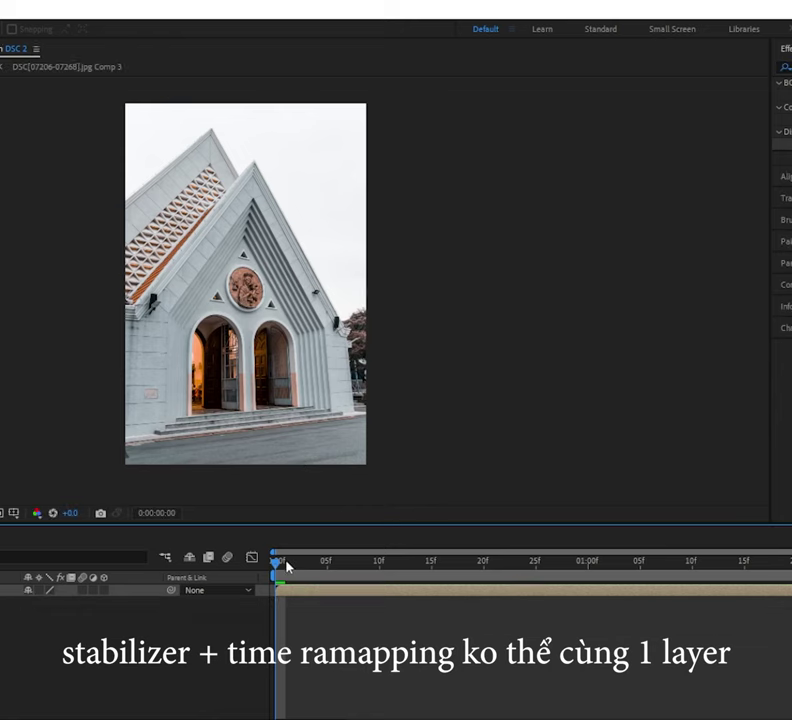
# Enable time remapping on the newly pre-composed layer
pyautogui.rightClick(299, 592)
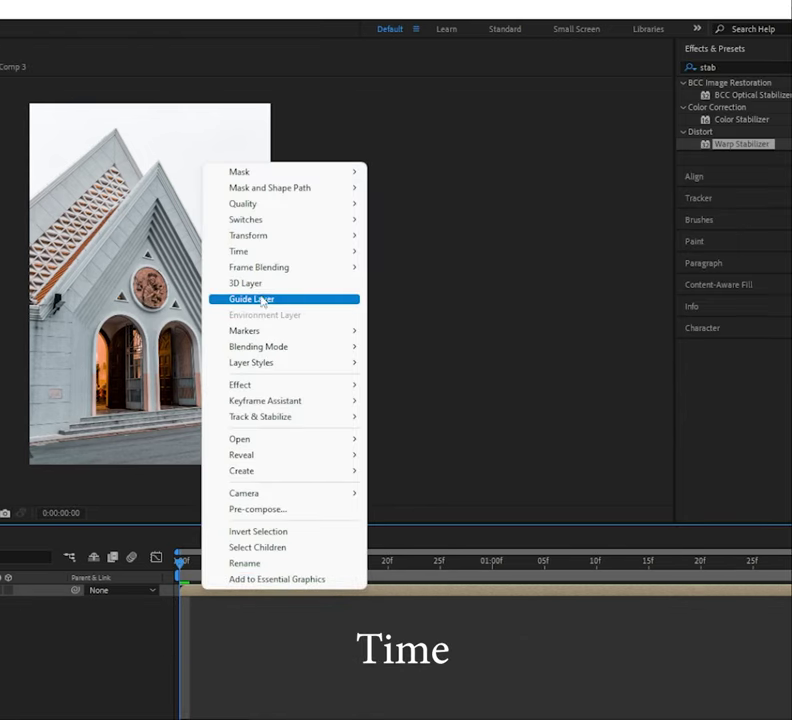
pyautogui.moveTo(268, 255)
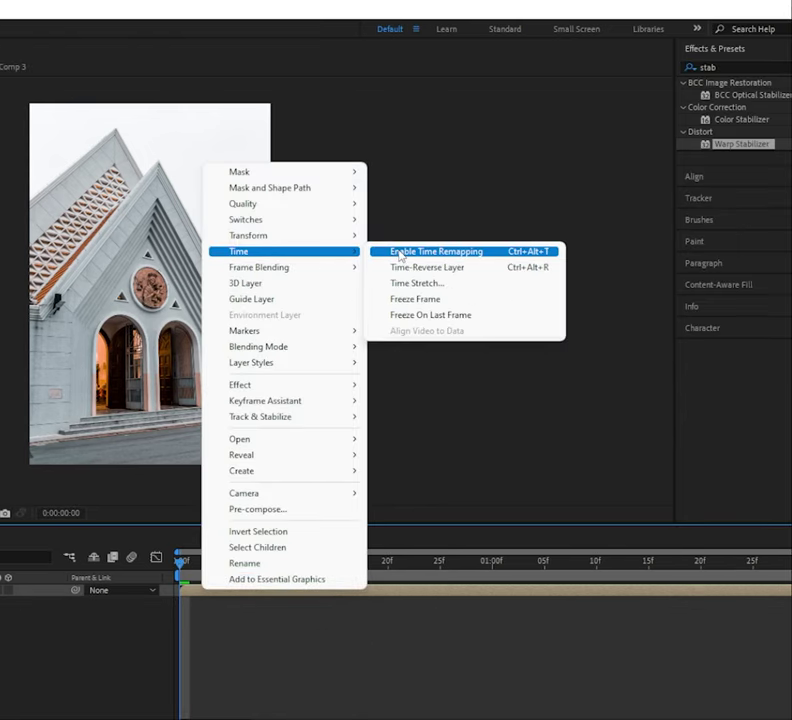
pyautogui.click(399, 254)
# Add Time Remap keyframes at 0:00:00:14 and 0:00:01:13
pyautogui.moveTo(184, 566); pyautogui.dragTo(326, 571)
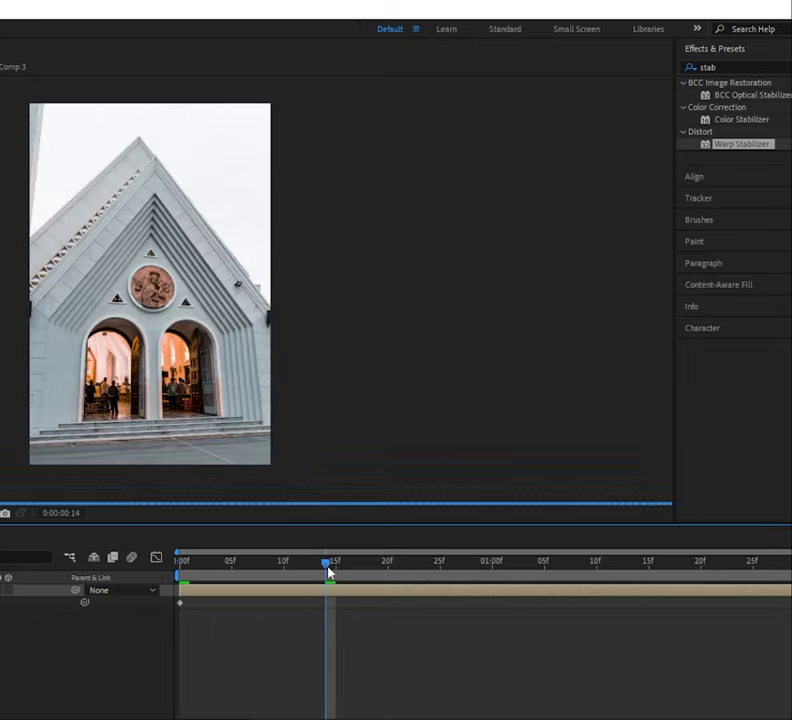
pyautogui.moveTo(333, 566); pyautogui.dragTo(324, 567)
pyautogui.click(35, 481)
pyautogui.moveTo(396, 576); pyautogui.dragTo(716, 583)
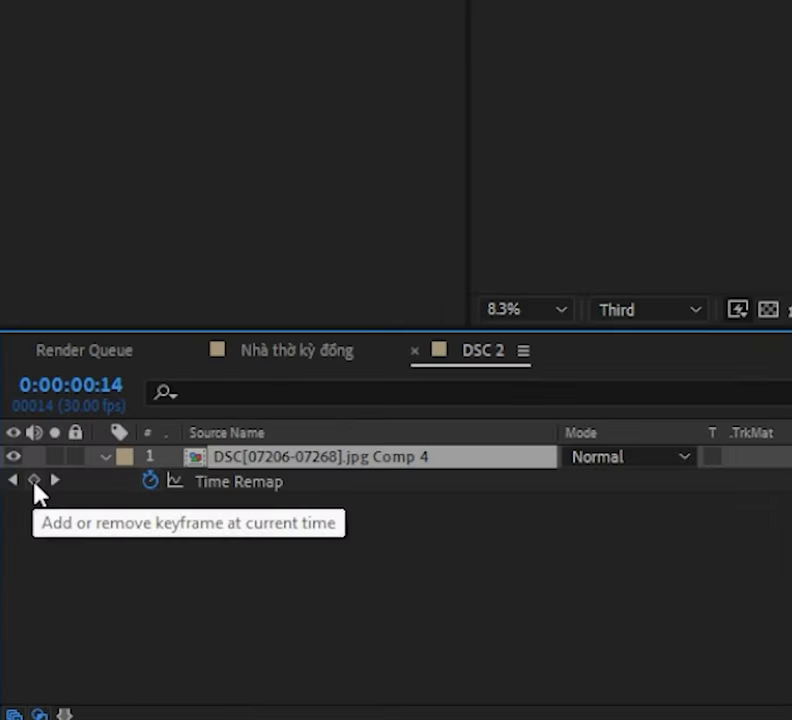
pyautogui.click(5, 617)
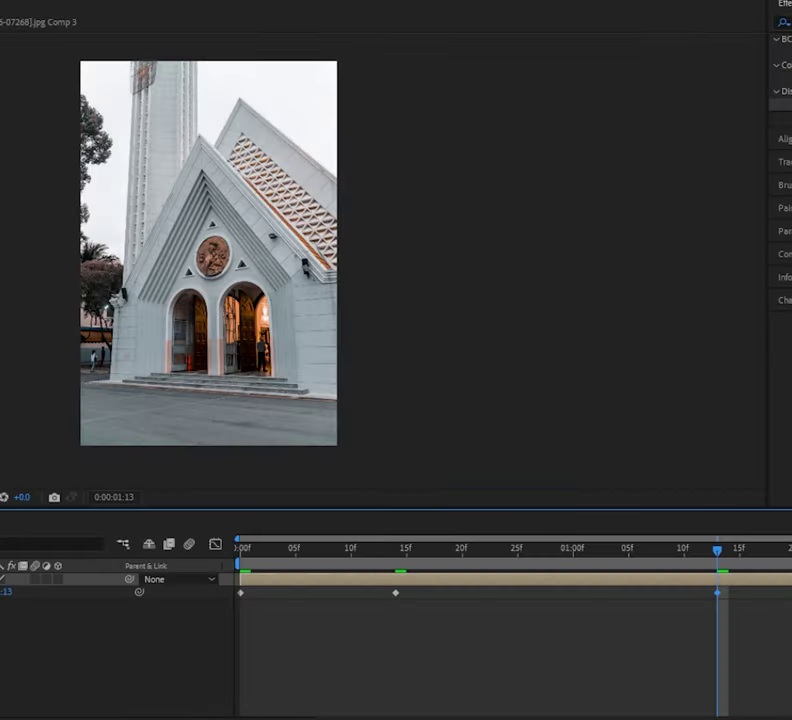
# Shift the last two Time Remap keyframes earlier together, placing the 1:13 keyframe at 0:28, and preview from the start
pyautogui.moveTo(698, 605); pyautogui.dragTo(791, 587)
pyautogui.moveTo(717, 592); pyautogui.dragTo(551, 592)
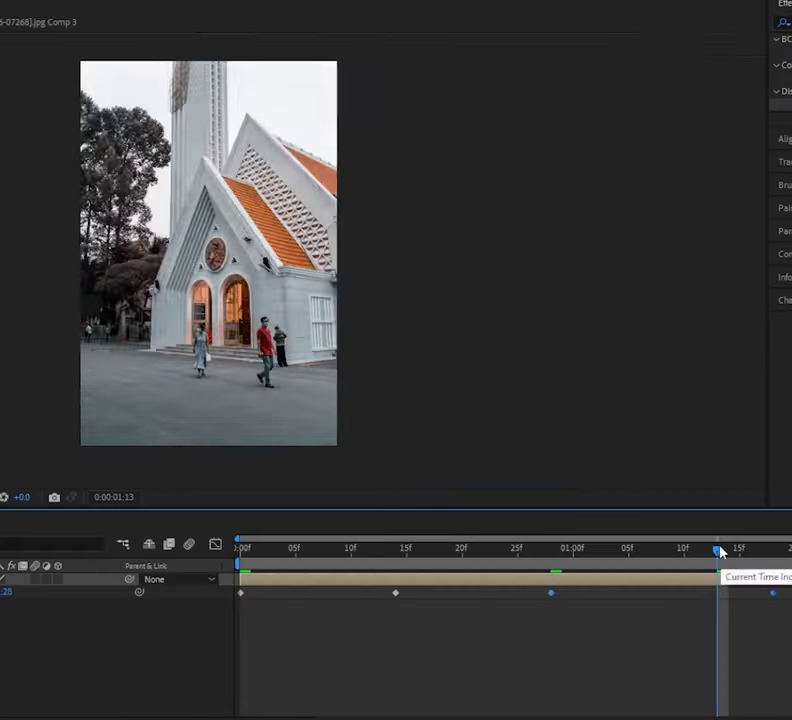
pyautogui.moveTo(720, 552); pyautogui.dragTo(242, 559)
pyautogui.press('space')
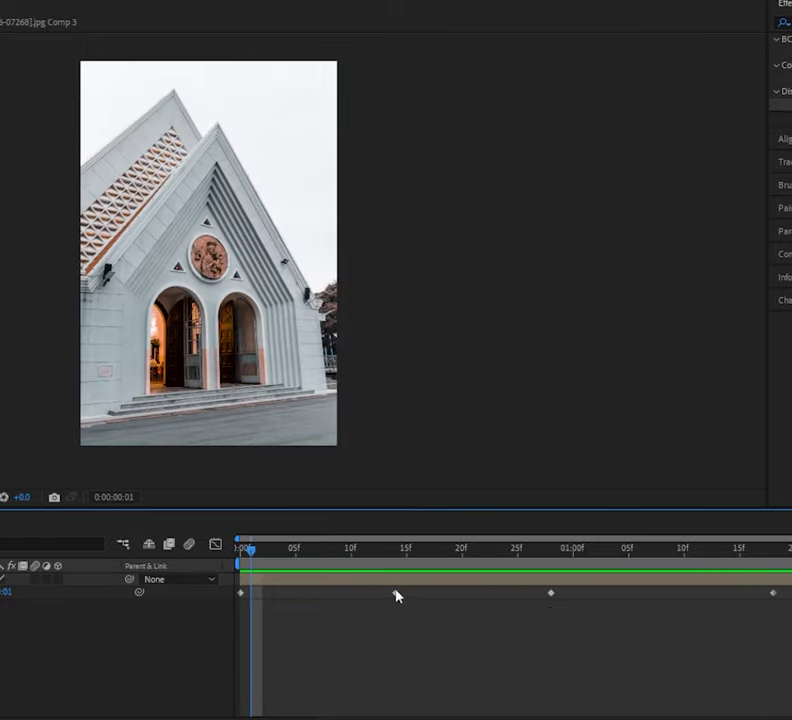
# Convert the two middle Time Remap keyframes to Auto Bezier in the Graph Editor and preview the eased speed from the start
pyautogui.click(215, 545)
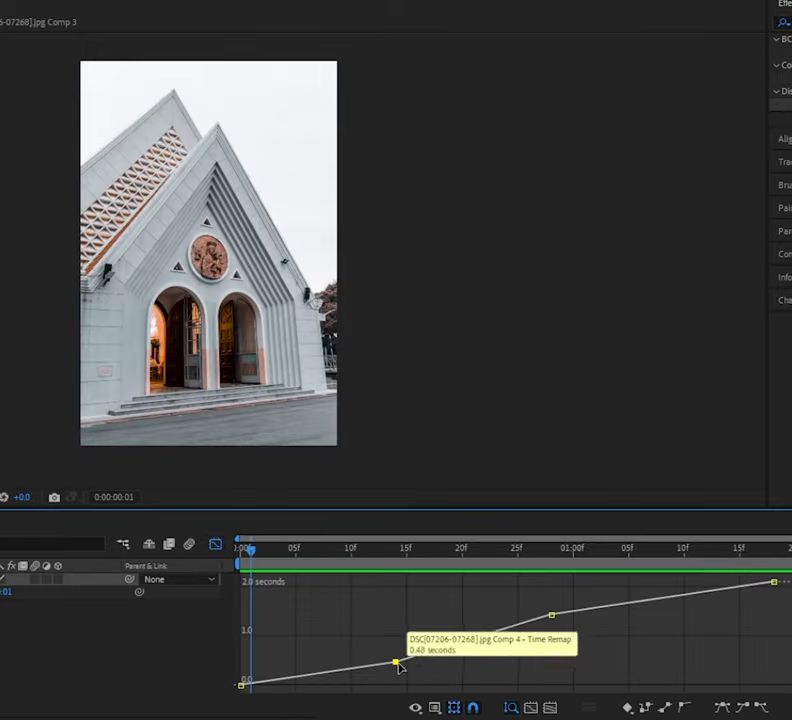
pyautogui.click(684, 708)
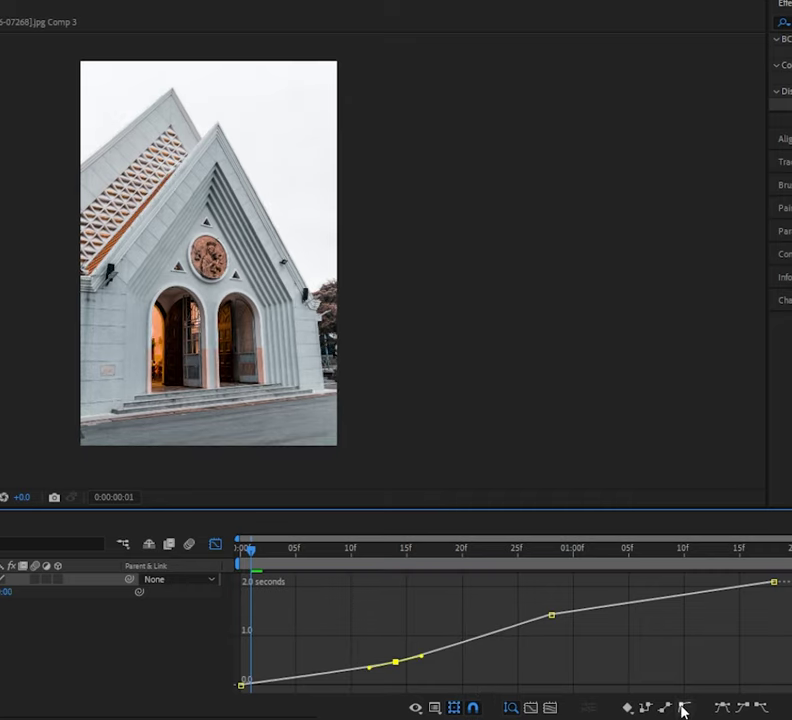
pyautogui.click(551, 615)
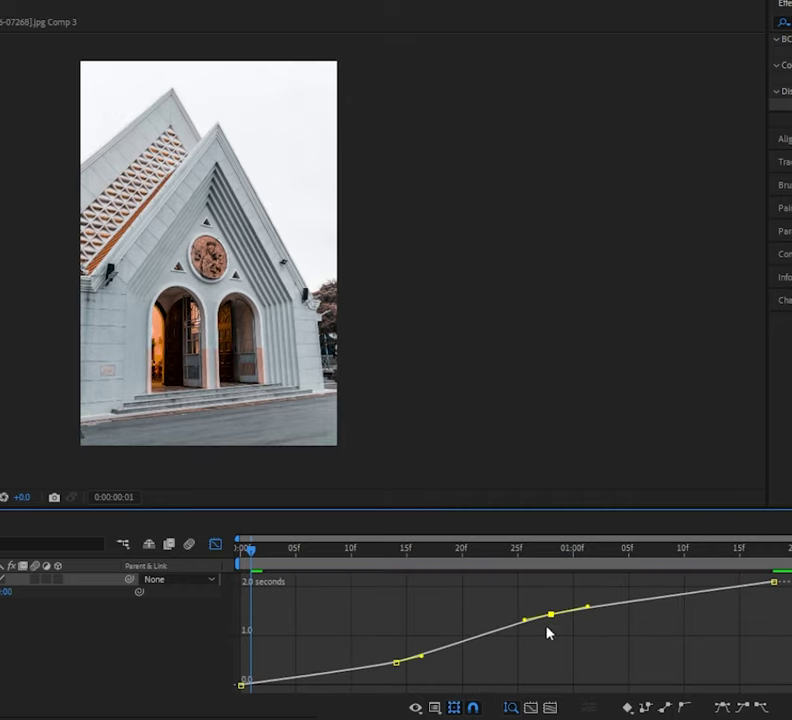
pyautogui.click(215, 544)
pyautogui.click(243, 556)
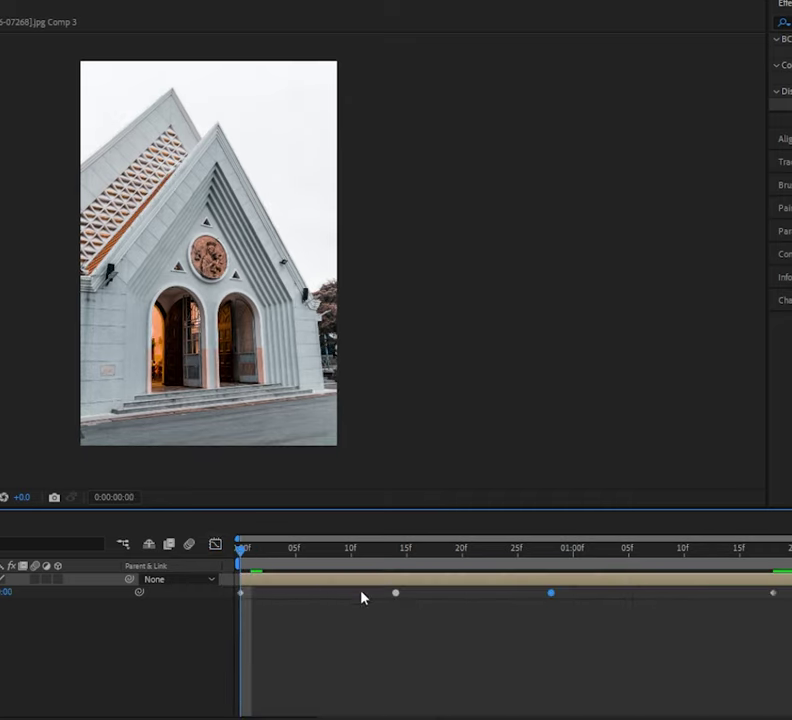
pyautogui.press('space')
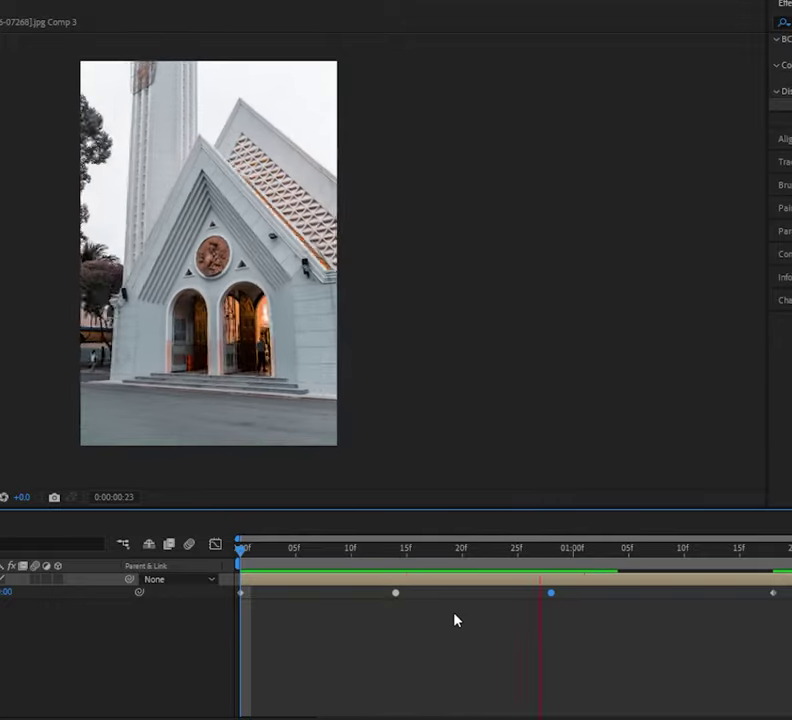
pyautogui.click(397, 556)
pyautogui.moveTo(327, 568); pyautogui.dragTo(200, 566)
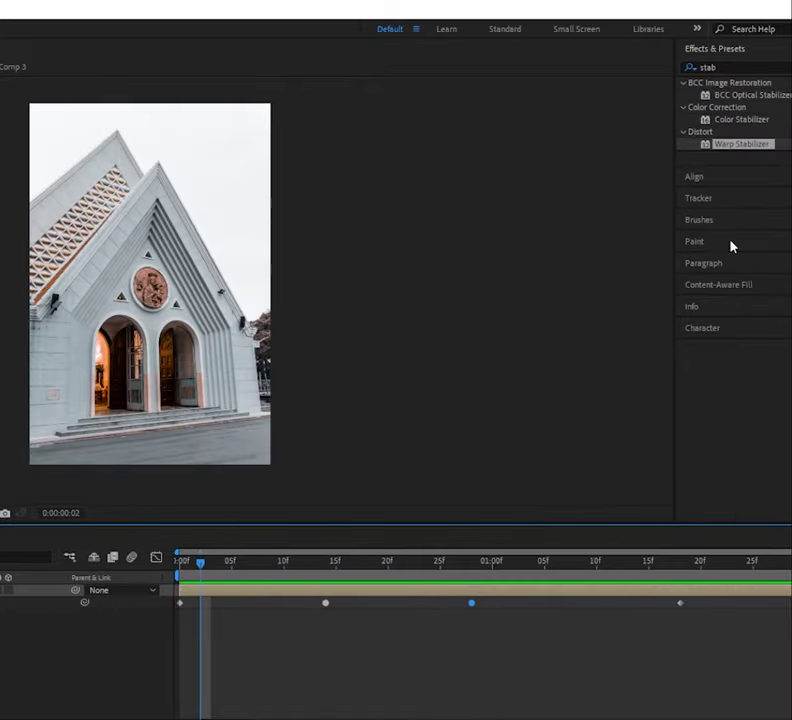
# Search the effects for "motion", apply CC Force Motion Blur to the time-remapped layer, and preview from the first frame
pyautogui.click(721, 64)
pyautogui.hotkey('ctrl', 'a')
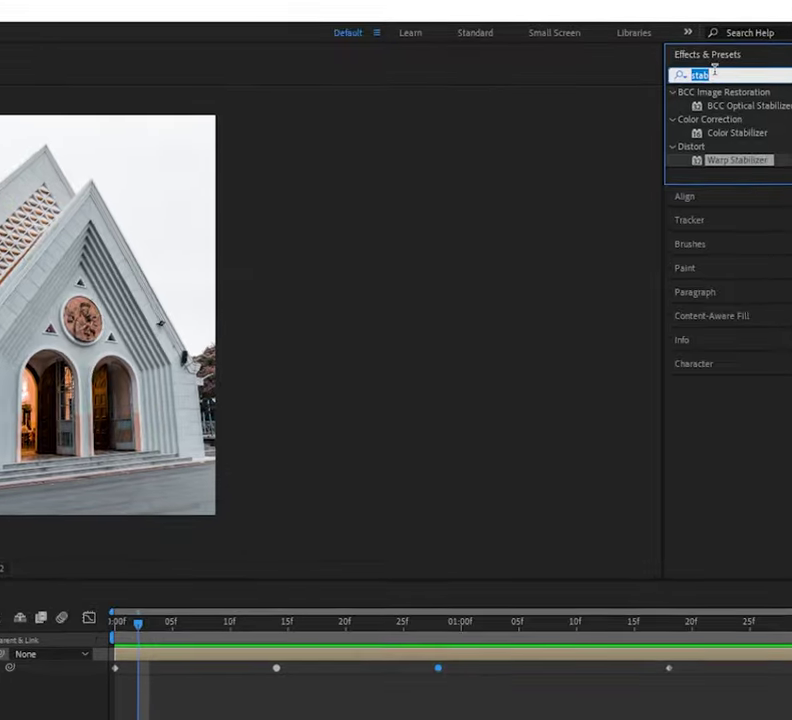
pyautogui.press('BackSpace')
pyautogui.write('motion')
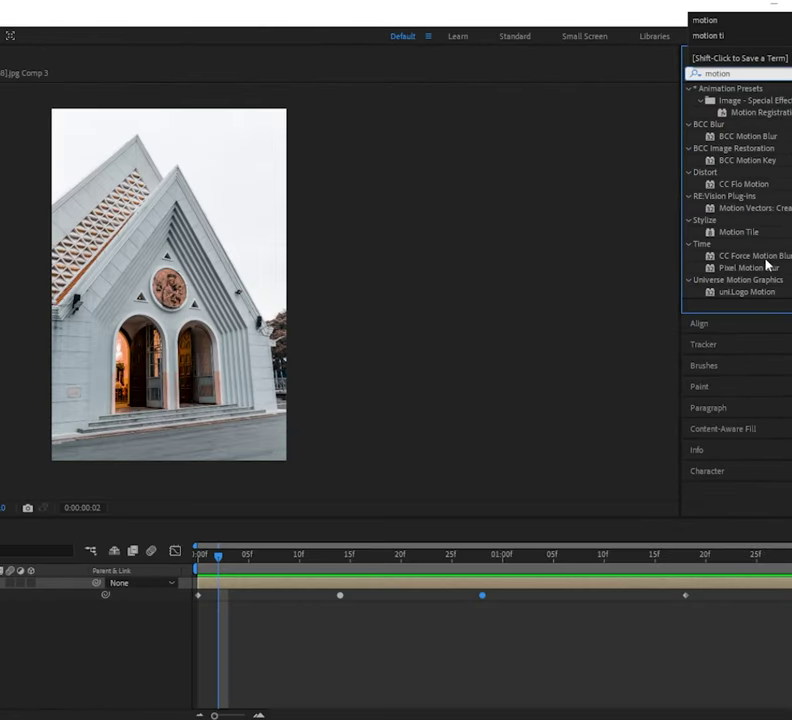
pyautogui.click(766, 260)
pyautogui.moveTo(442, 514); pyautogui.dragTo(370, 580)
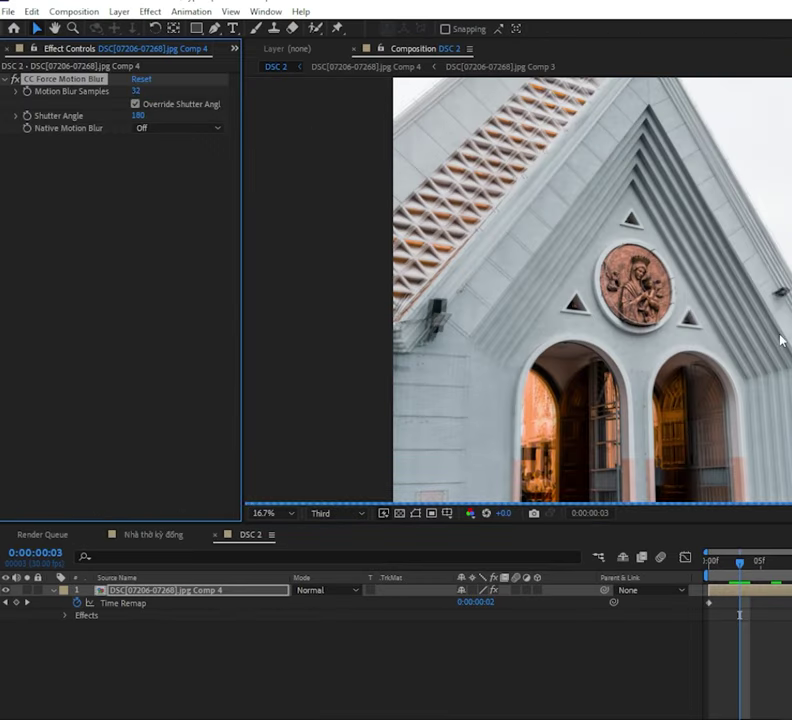
pyautogui.moveTo(376, 565); pyautogui.dragTo(309, 570)
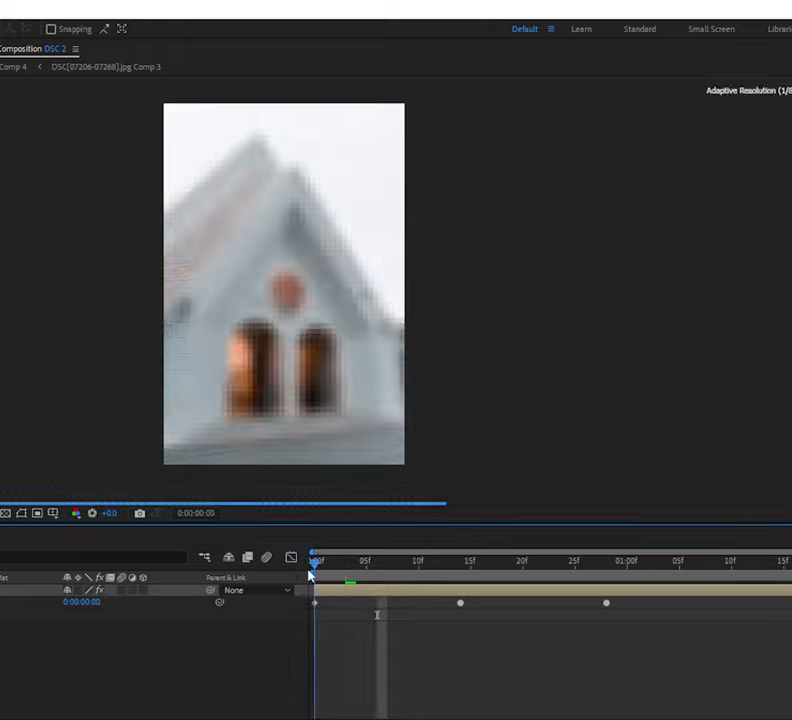
pyautogui.press('space')
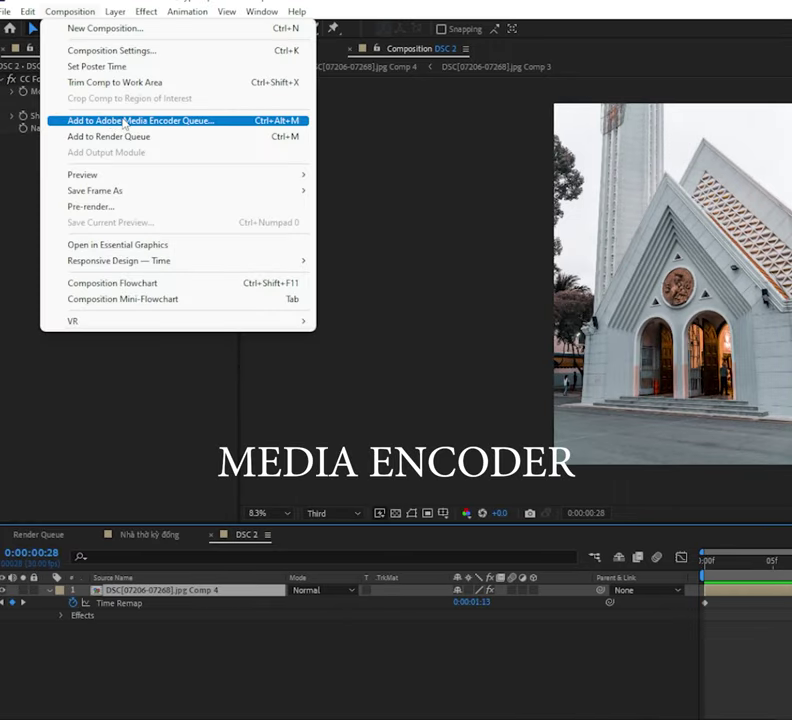
# Send composition DSC 2 to the Adobe Media Encoder queue and name its H.264 output Hyperlapse KĐ.mp4
pyautogui.click(127, 122)
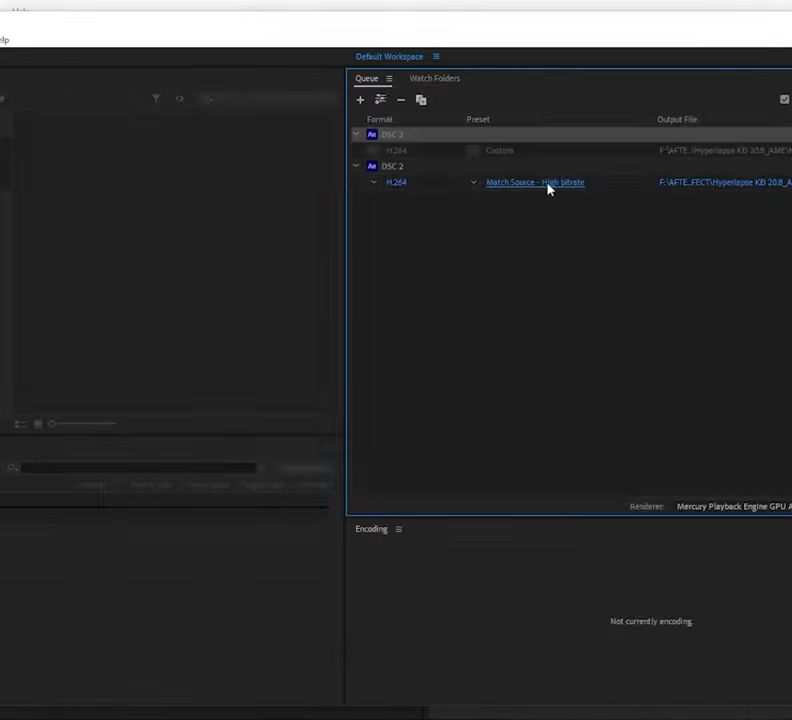
pyautogui.click(546, 187)
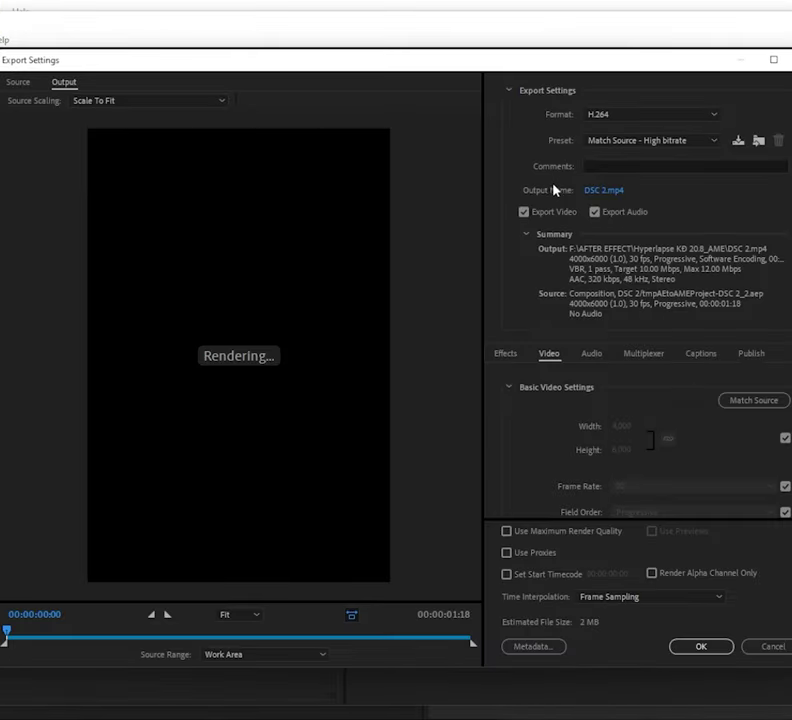
pyautogui.click(604, 191)
pyautogui.press('Return')
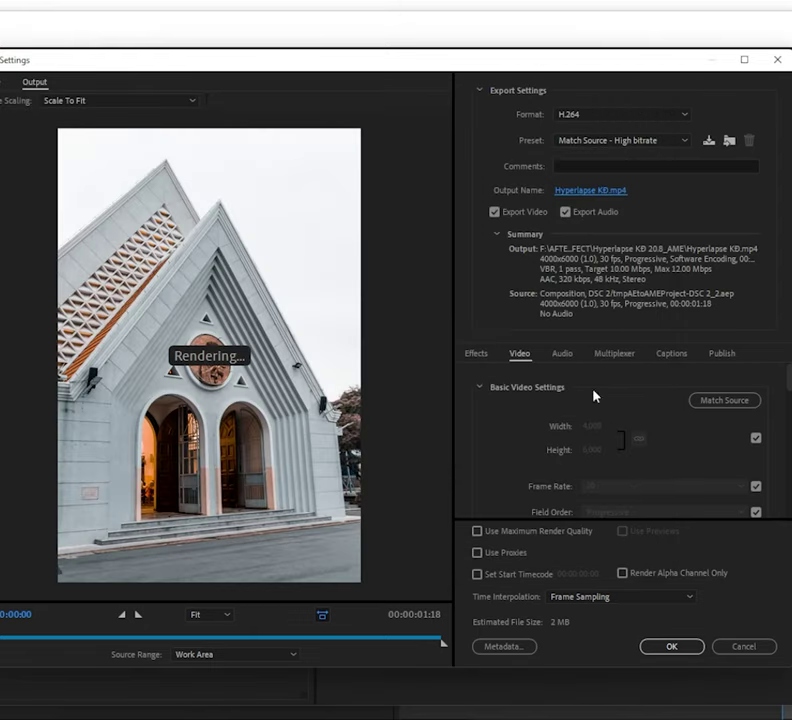
# Configure the export without audio, with maximum render quality and target and maximum bitrates of 16 Mbps
pyautogui.scroll(-4, 488, 452)
pyautogui.click(566, 214)
pyautogui.scroll(-3, 600, 430)
pyautogui.click(477, 531)
pyautogui.scroll(-10, 566, 468)
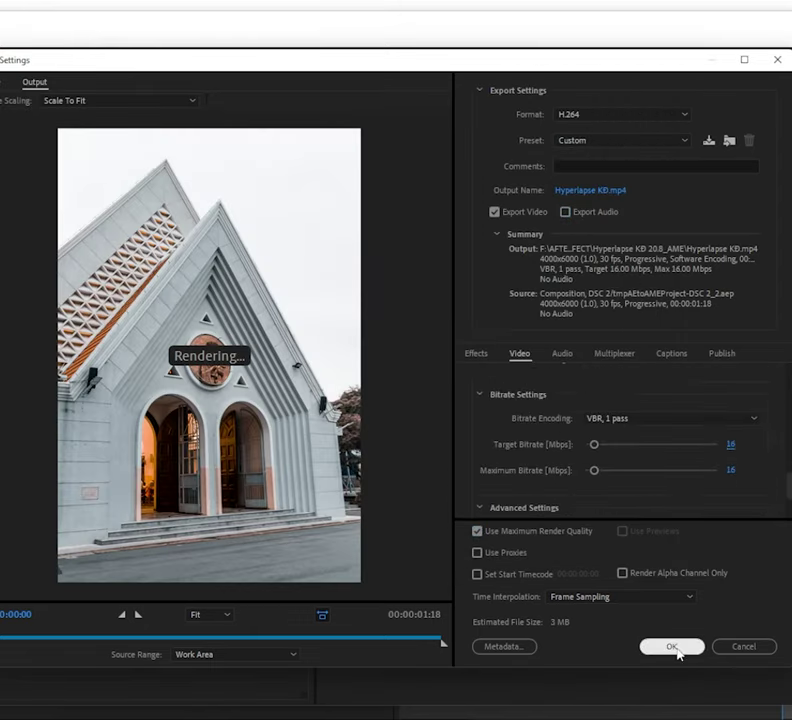
pyautogui.click(672, 647)
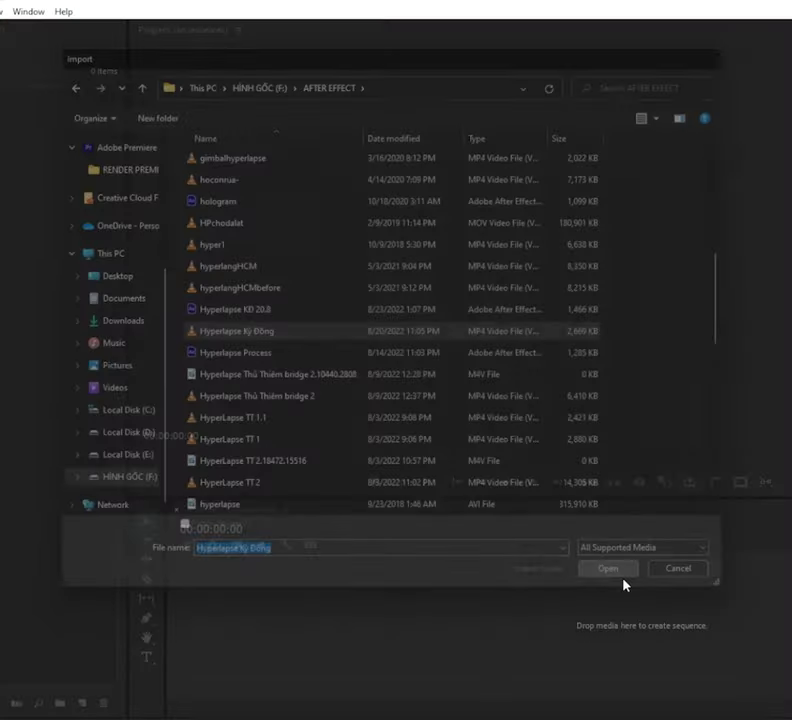
# Switch to Premiere Pro and import the rendered video Hyperlapse Kỳ Đồng
pyautogui.click(578, 574)
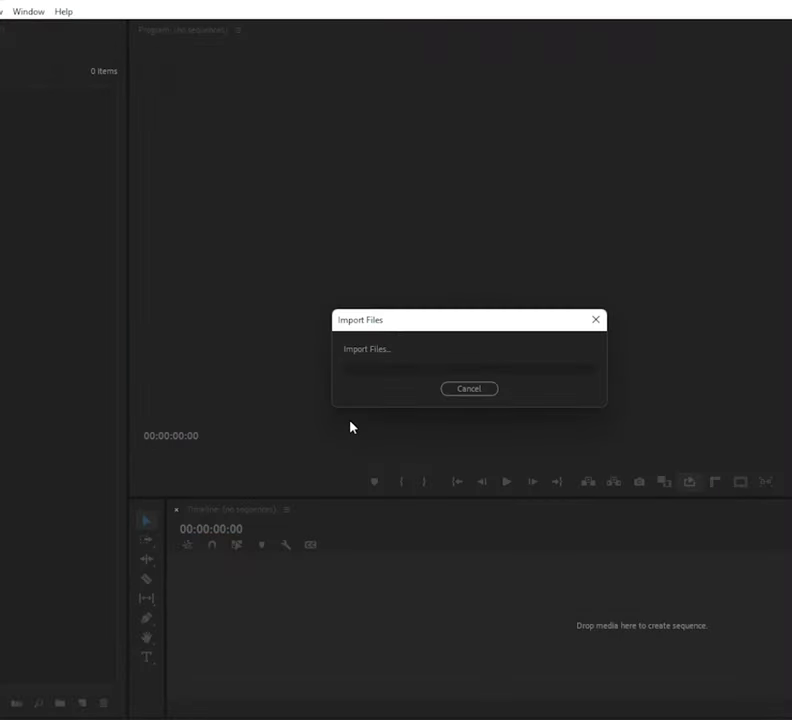
pyautogui.click(163, 314)
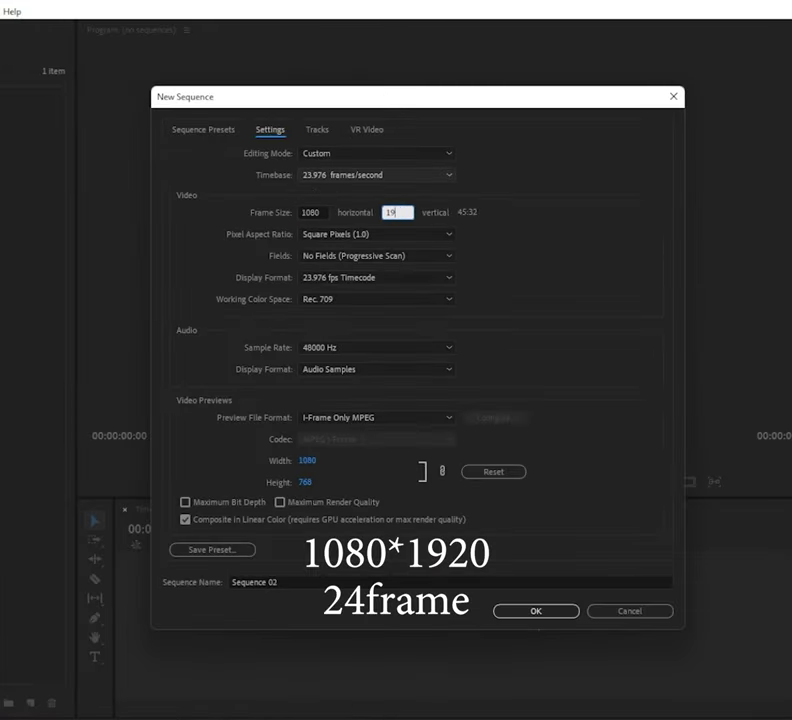
# Create a custom sequence named Hyperlapse KĐ with a 1080 by 1920 frame size and a 24.00 frames/second timebase
pyautogui.write('20')
pyautogui.click(375, 175)
pyautogui.click(380, 269)
pyautogui.click(420, 582)
pyautogui.write('Hyperlapse K')
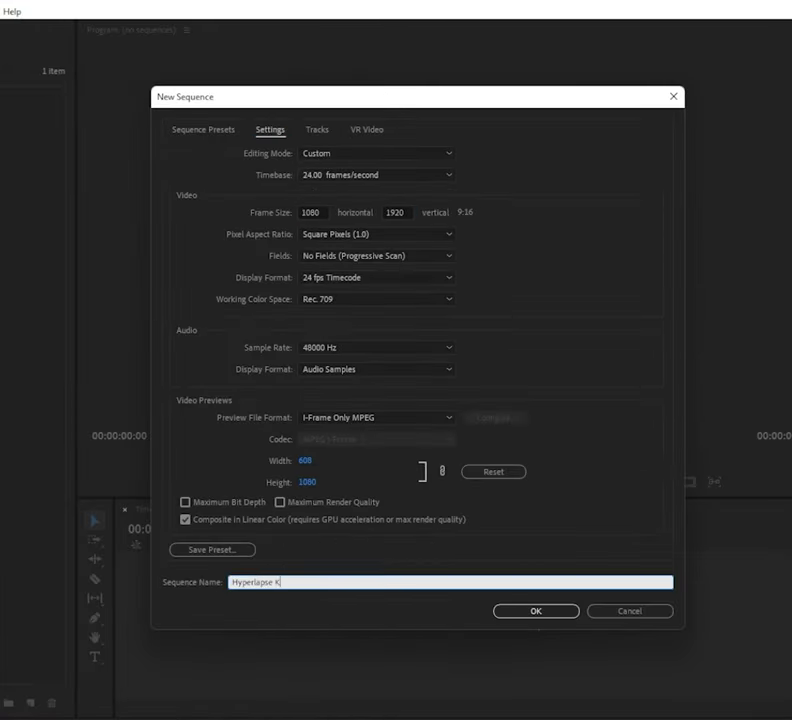
pyautogui.write('B')
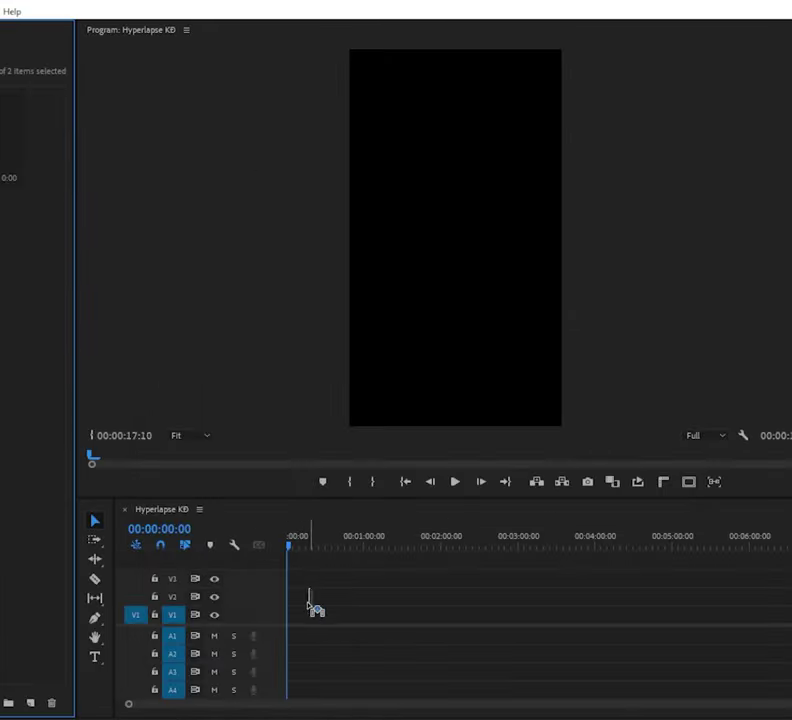
# Place the imported hyperlapse clip at the start of track V1, keeping the existing sequence settings
pyautogui.moveTo(309, 602); pyautogui.dragTo(288, 622)
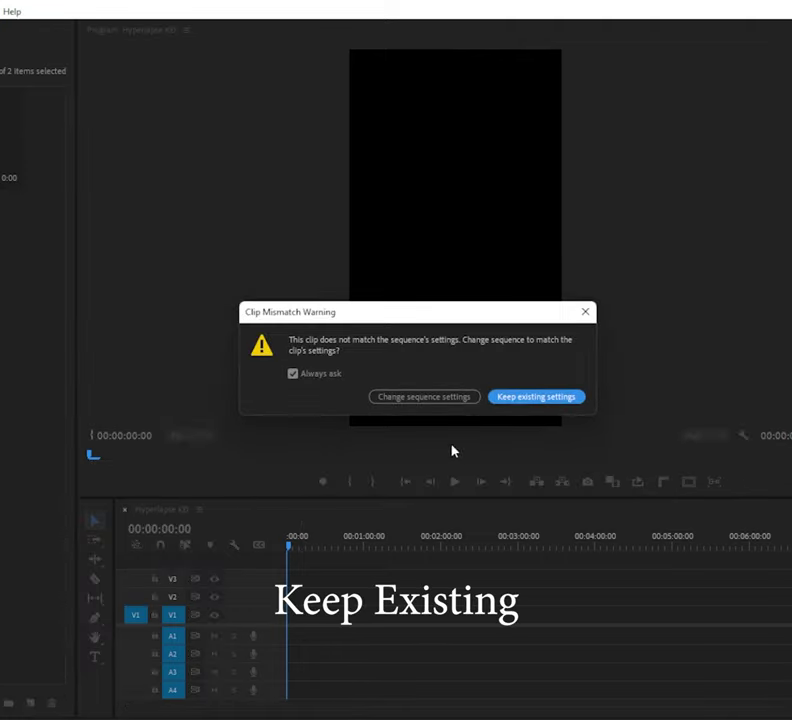
pyautogui.click(511, 397)
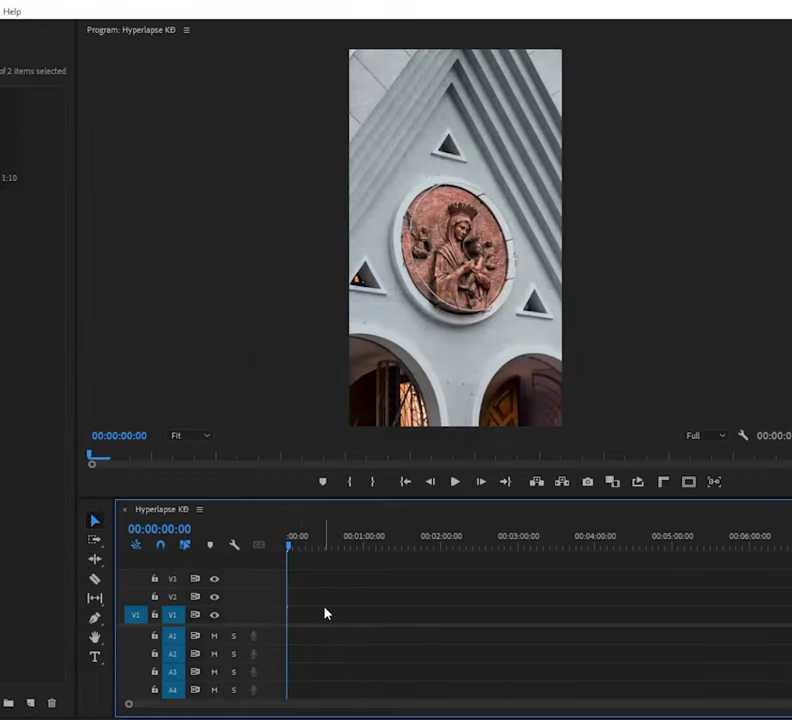
pyautogui.press('=')
pyautogui.press('=')
pyautogui.press('=')
pyautogui.press('=')
pyautogui.press('=')
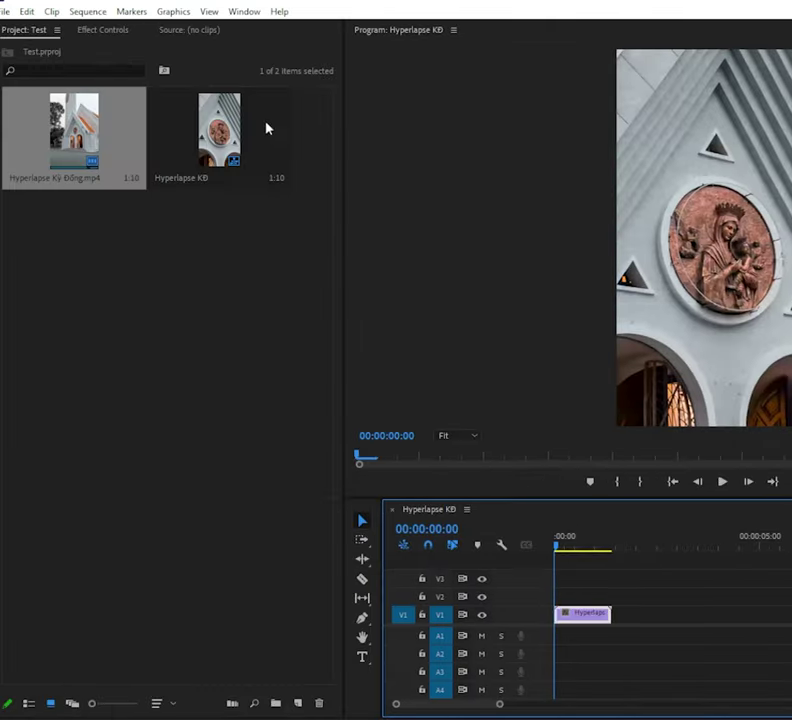
# Scale the clip down in Effect Controls so the whole church front fits the vertical frame
pyautogui.click(112, 34)
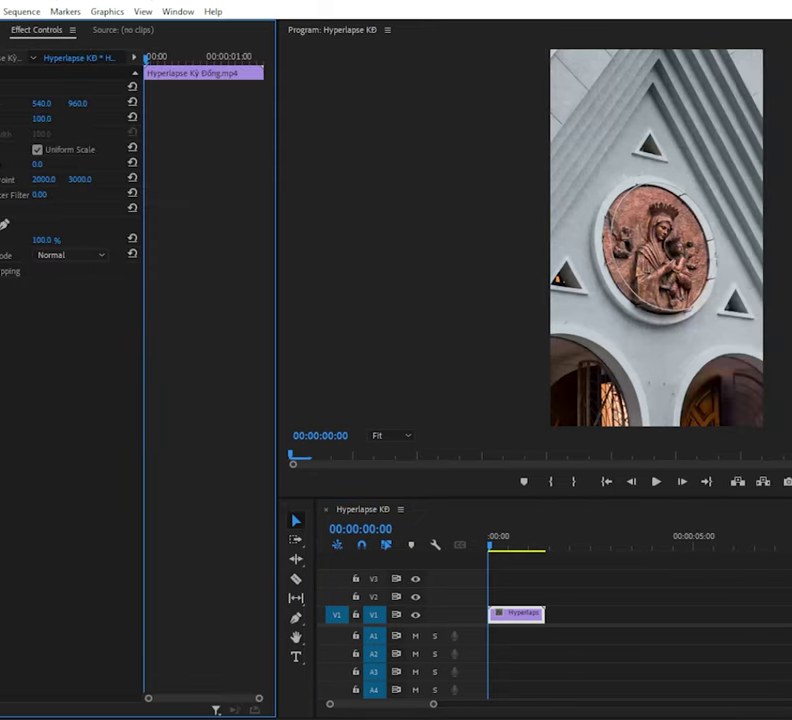
pyautogui.moveTo(108, 119); pyautogui.dragTo(38, 119)
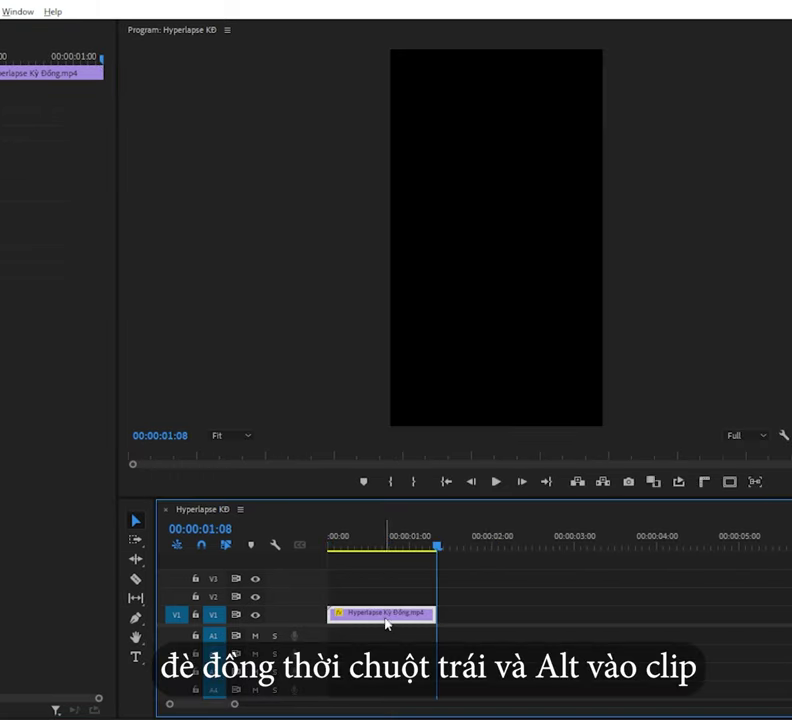
# Duplicate the clip directly after the original on V1 and reverse the copy's speed
pyautogui.moveTo(389, 621); pyautogui.dragTo(508, 622)
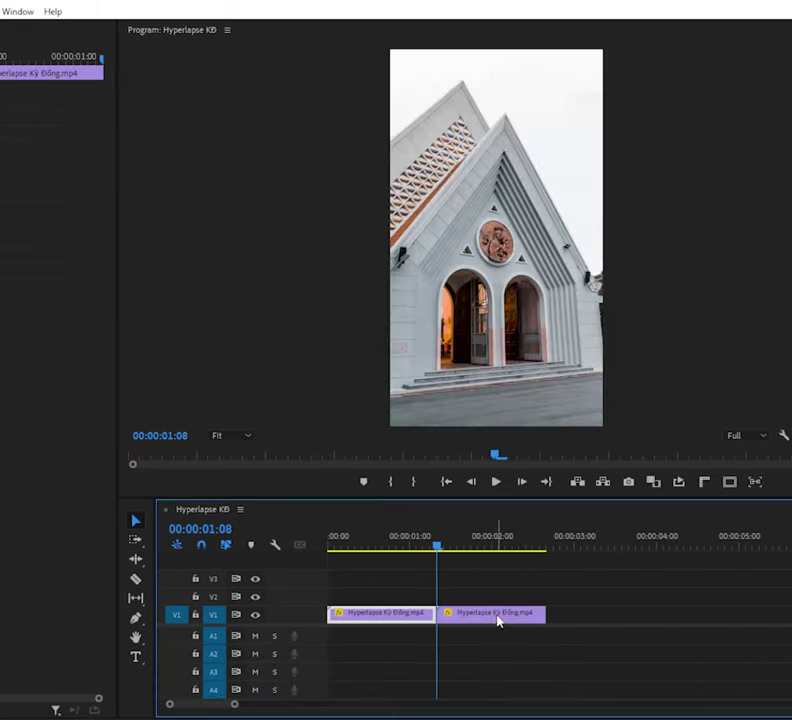
pyautogui.rightClick(497, 621)
pyautogui.click(555, 443)
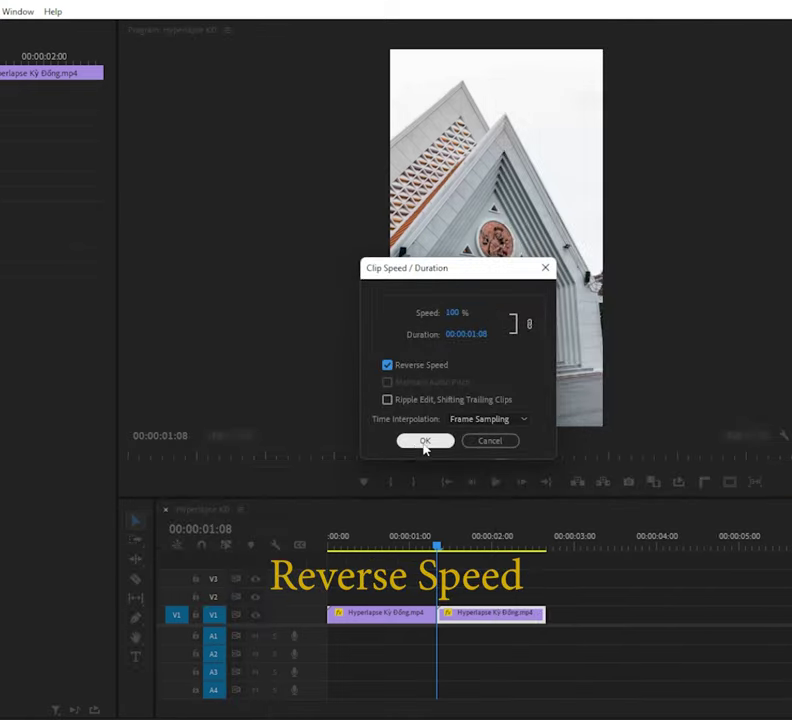
pyautogui.click(424, 442)
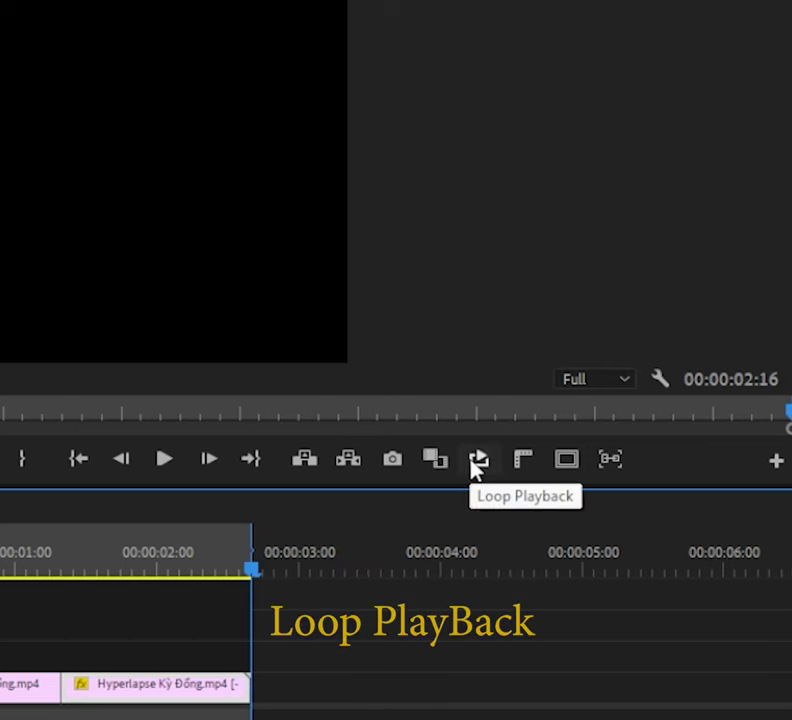
# Enable Loop Playback in the Program monitor and play the sequence from the start
pyautogui.click(474, 461)
pyautogui.press('Up')
pyautogui.moveTo(417, 550); pyautogui.dragTo(329, 552)
pyautogui.press('space')
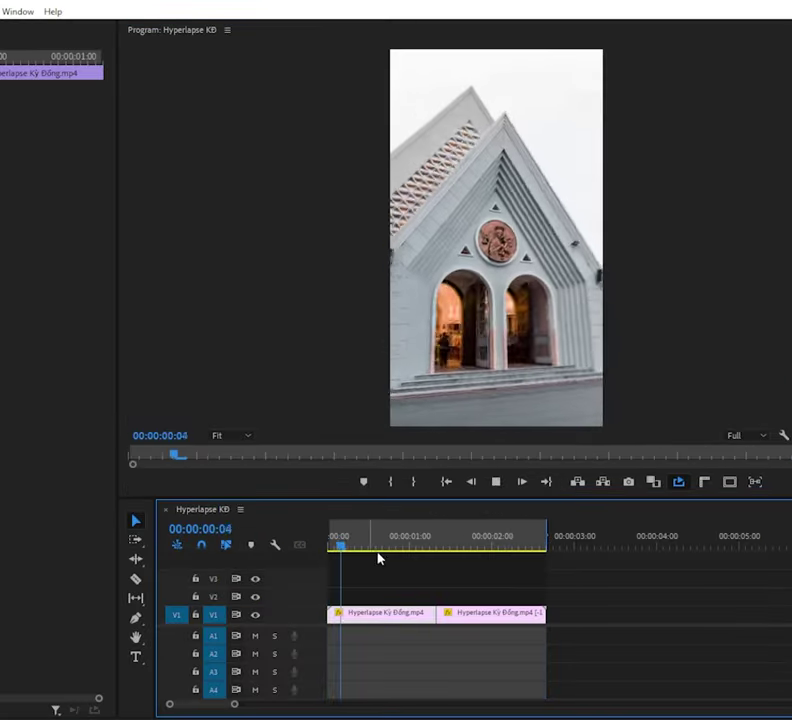